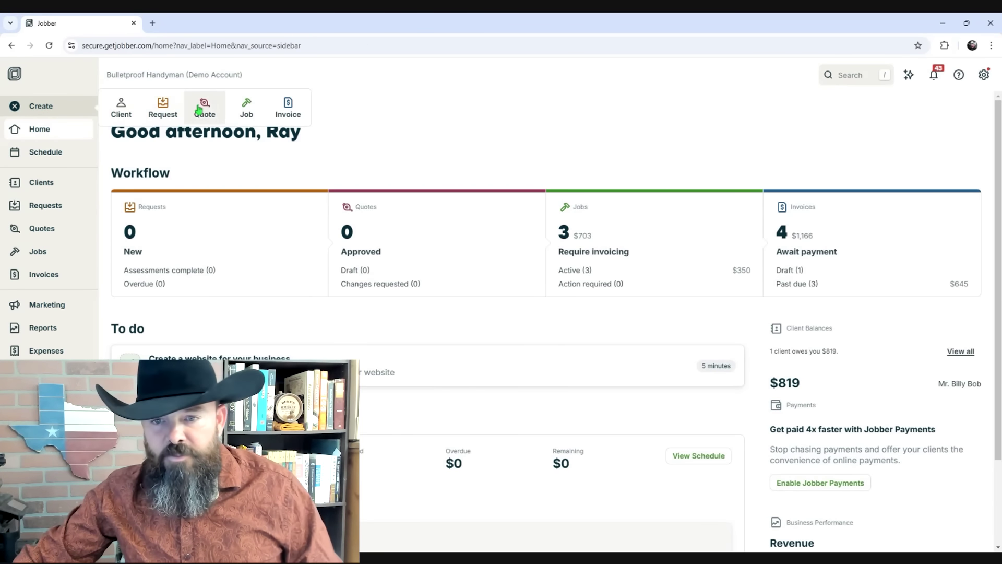
Step: Preview the New Job, New Quote and New Invoice forms from the Create menu
click(247, 108)
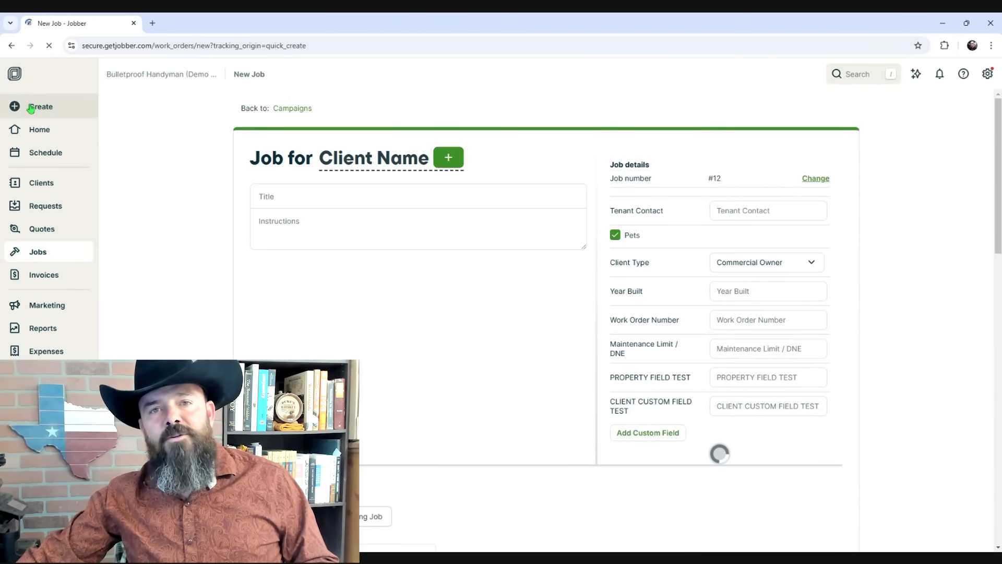
click(31, 107)
click(205, 112)
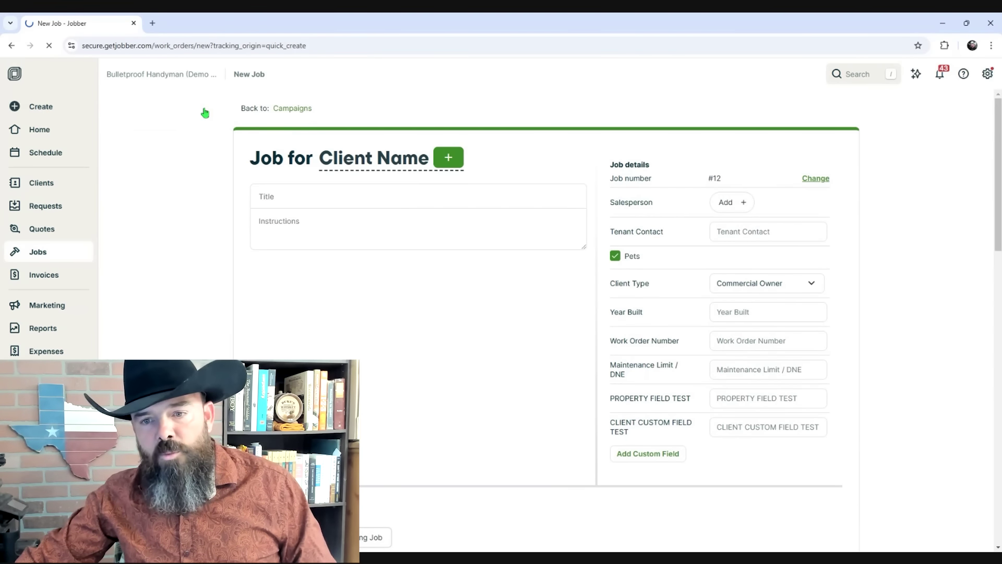
click(86, 111)
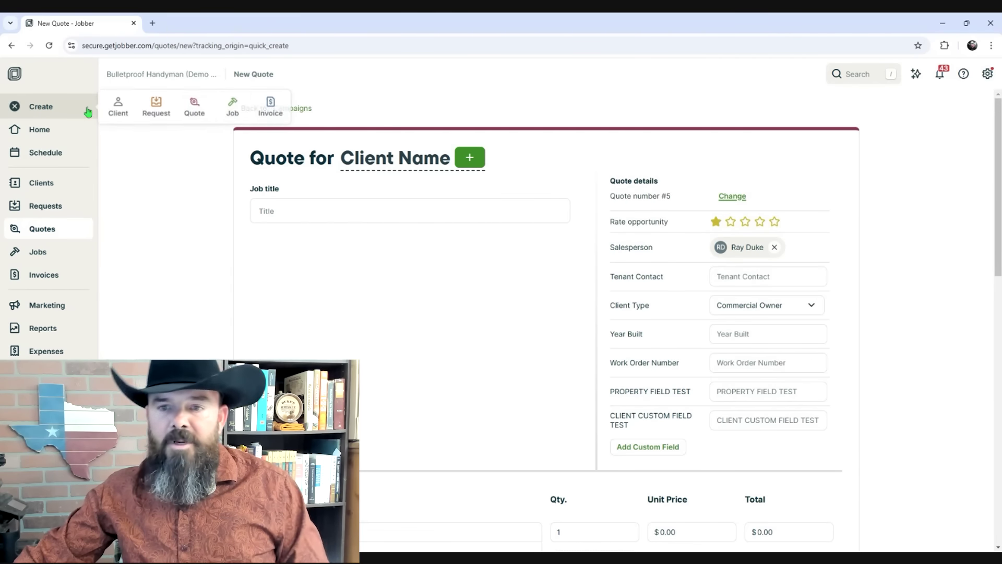
click(276, 108)
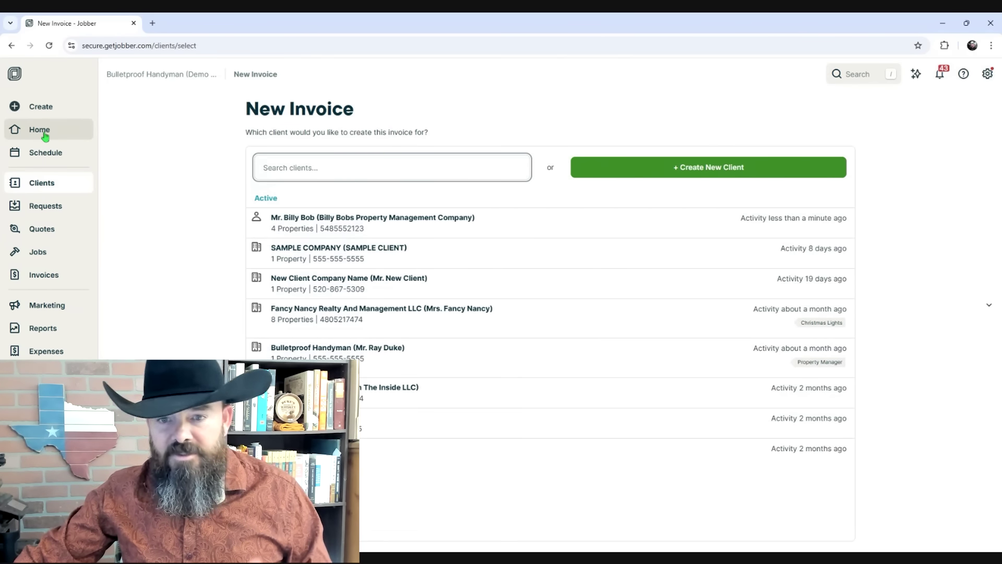
Step: Visit the Home dashboard, the Schedule map and the Invoices list
click(46, 137)
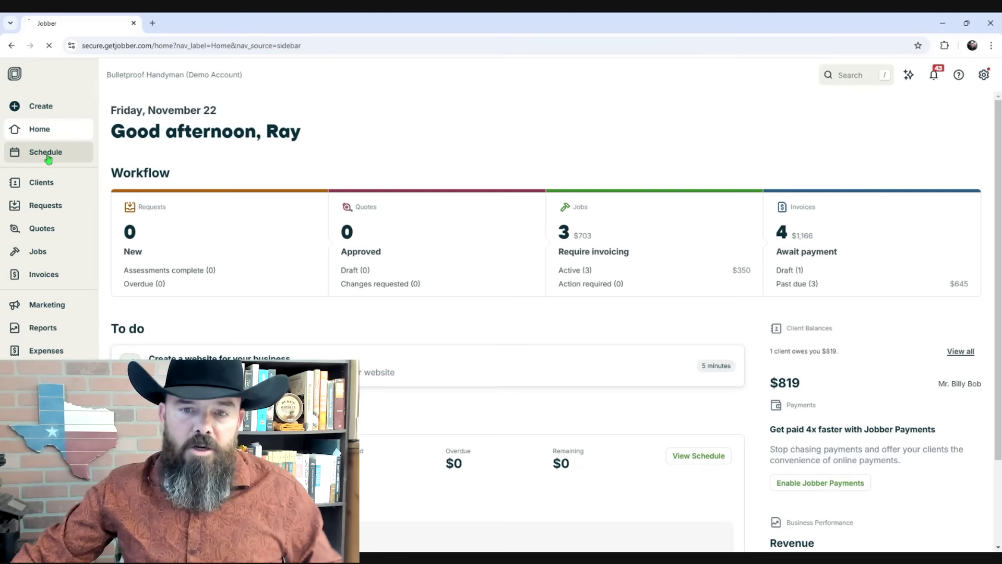
click(47, 154)
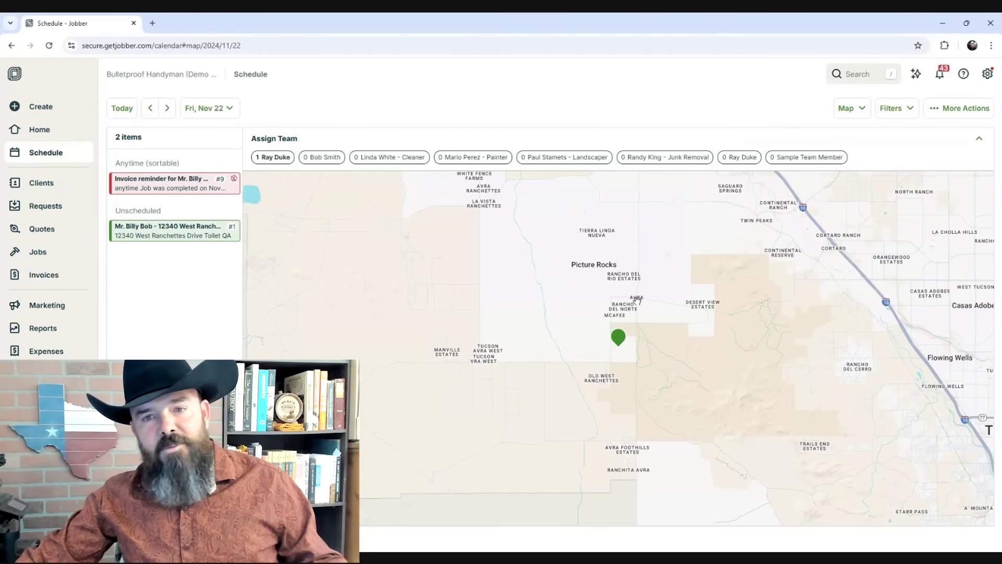
click(44, 275)
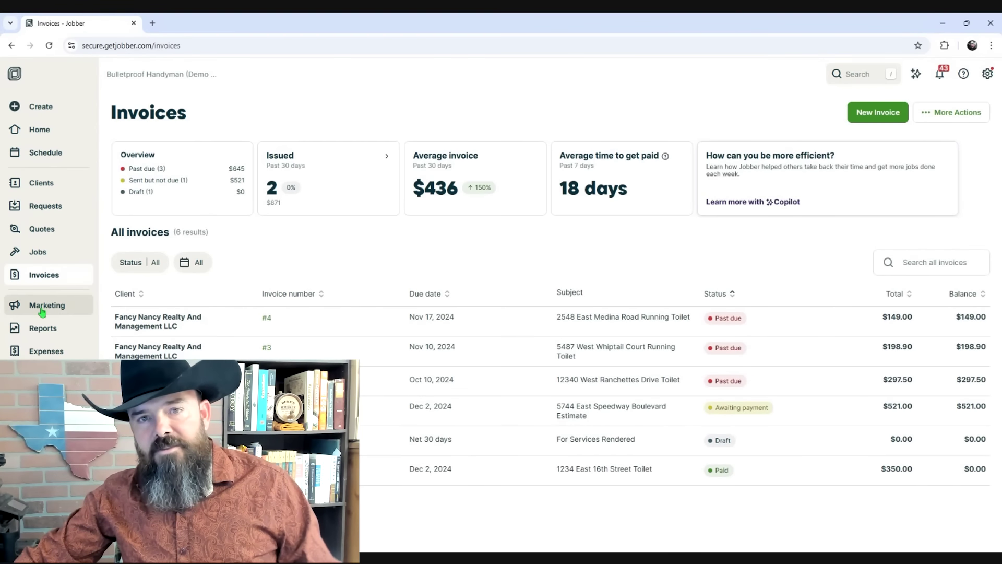
Step: Tour Marketing's Reviews, automated Campaigns and Referrals pages
click(42, 309)
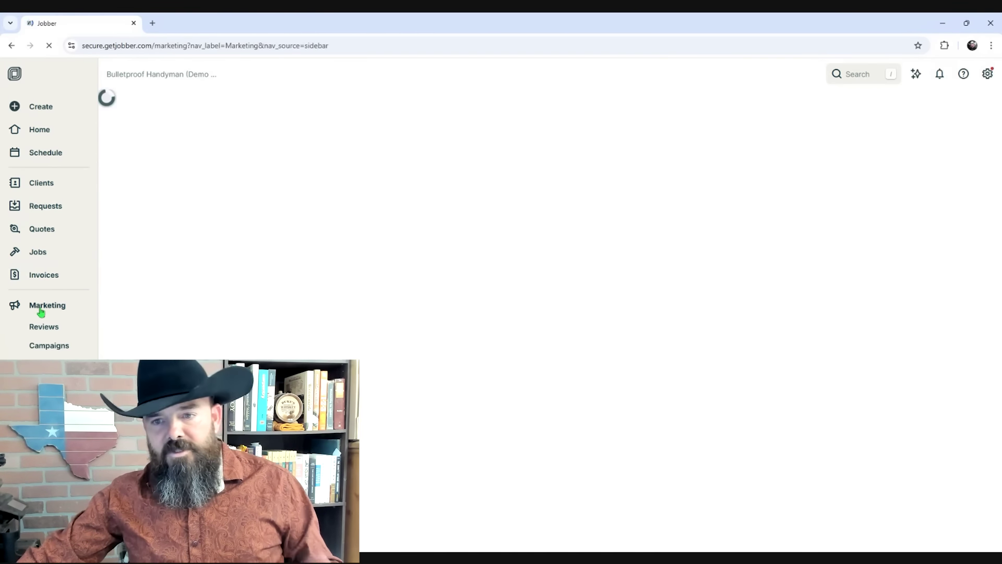
click(44, 329)
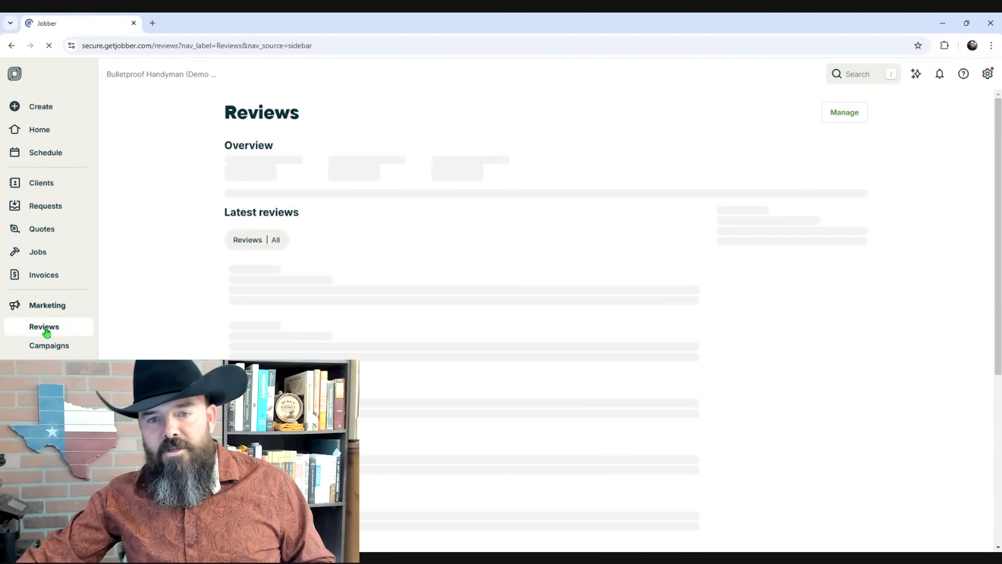
click(55, 348)
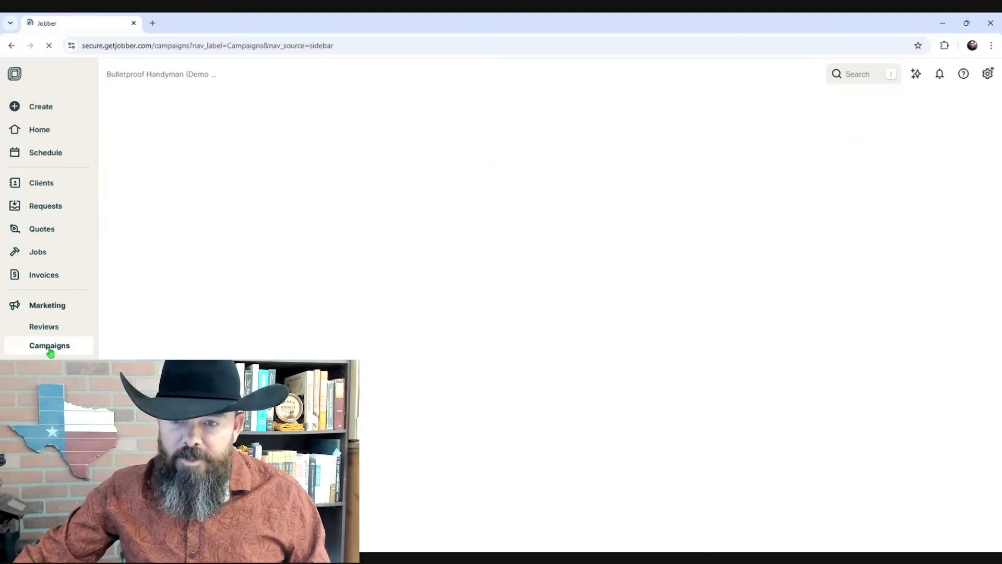
click(194, 322)
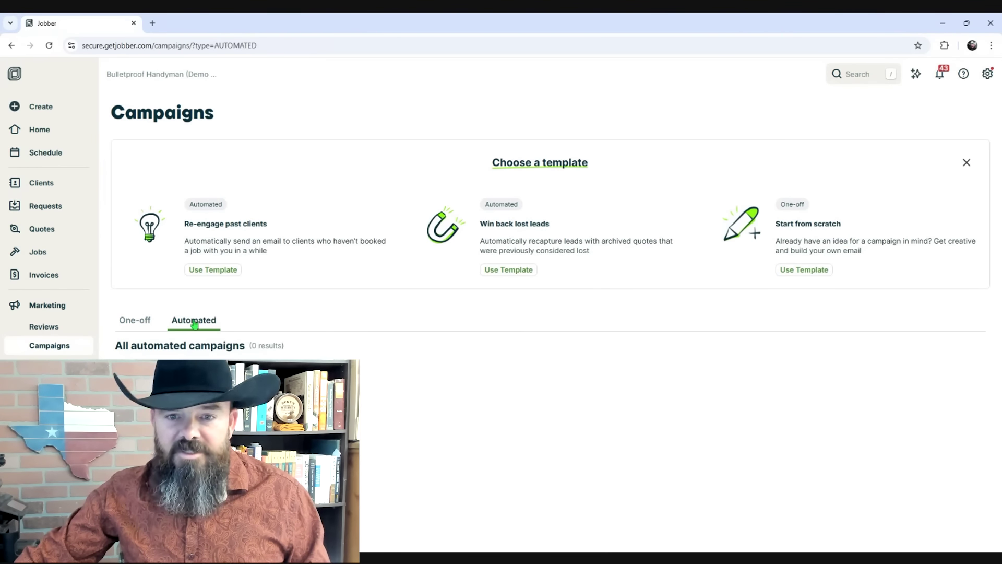
click(47, 365)
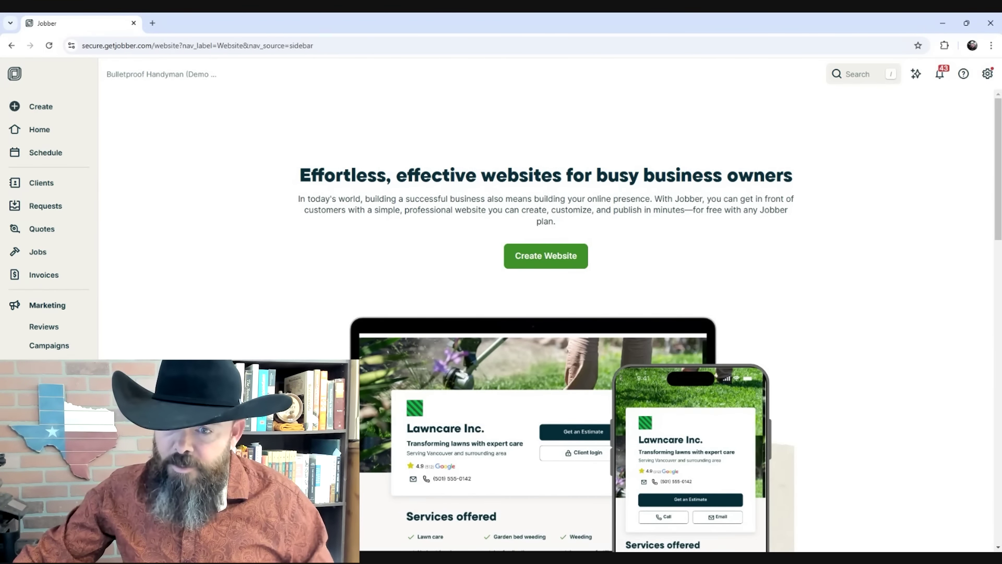
Step: View the Products & Services report under Reports
click(43, 406)
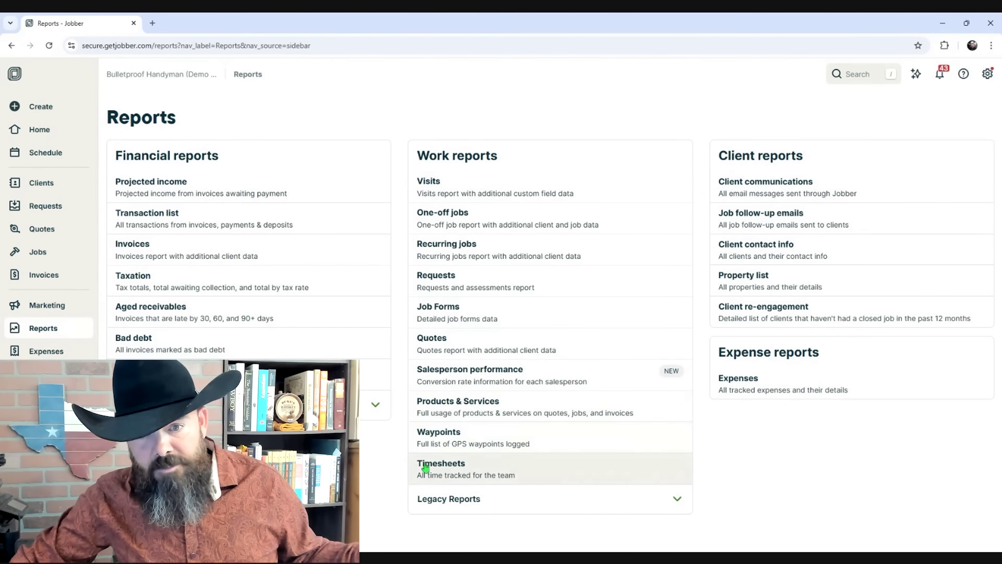
click(437, 407)
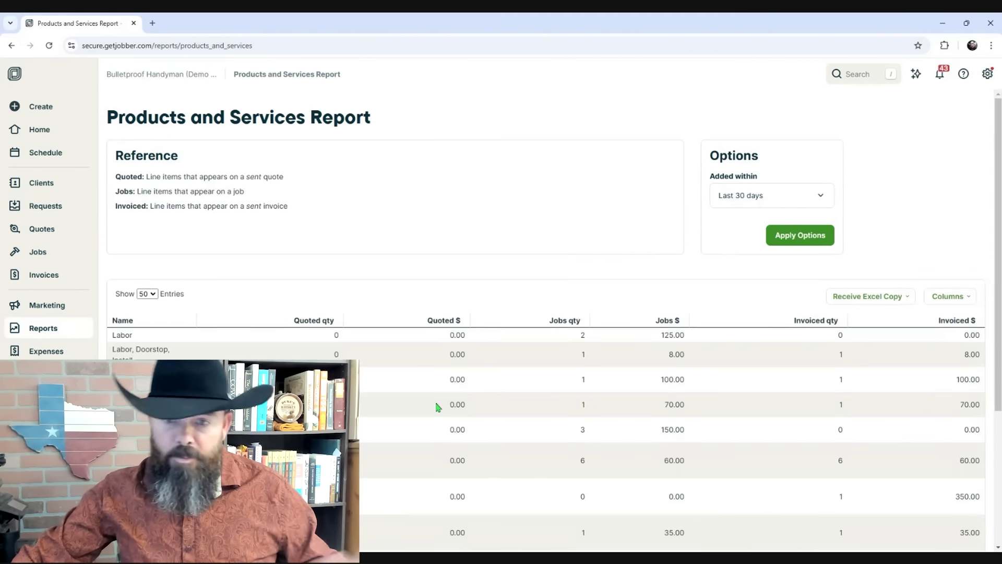
scroll(436, 406, down, 4)
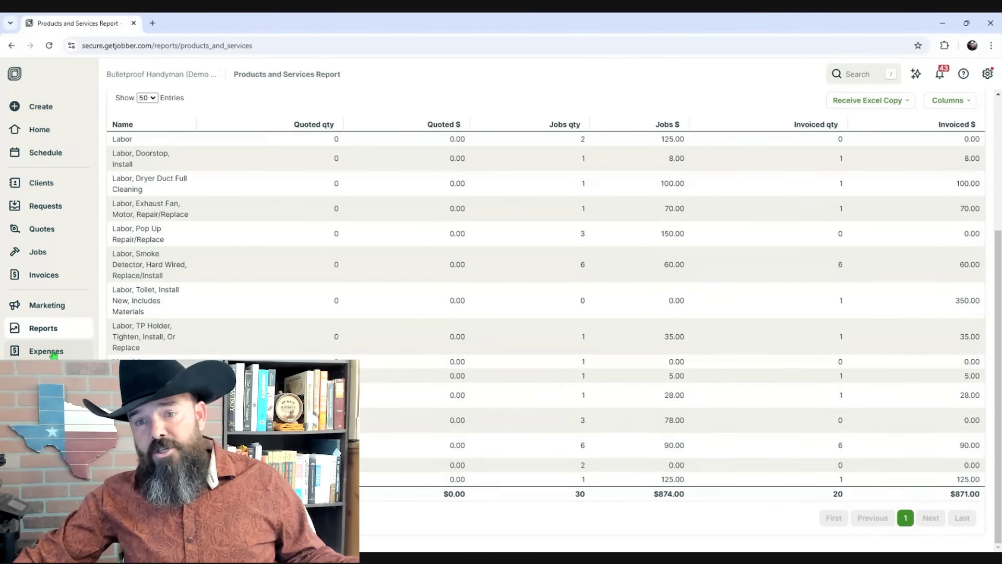
Step: Resave the Strainer basket expense and view timesheet approvals
click(47, 351)
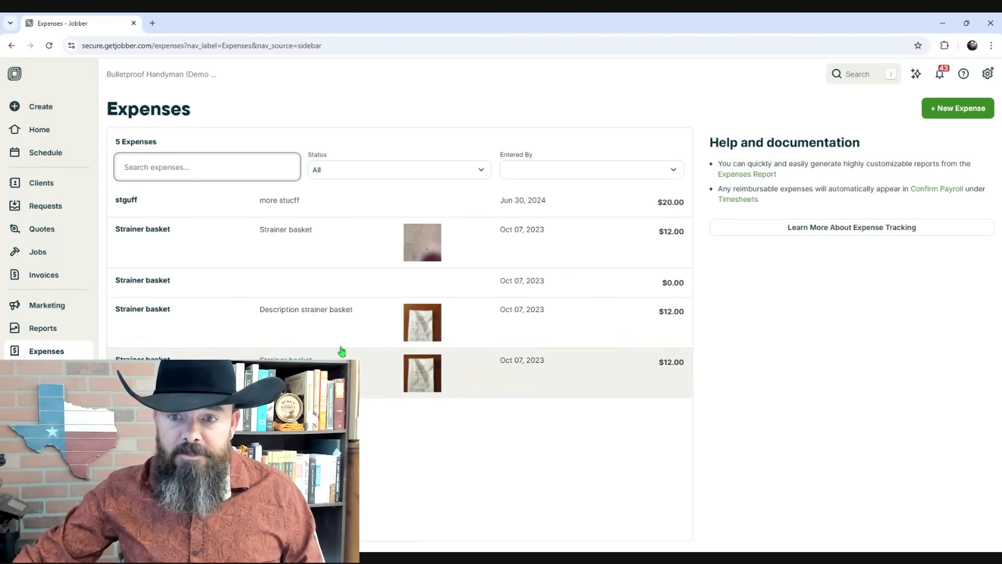
click(192, 242)
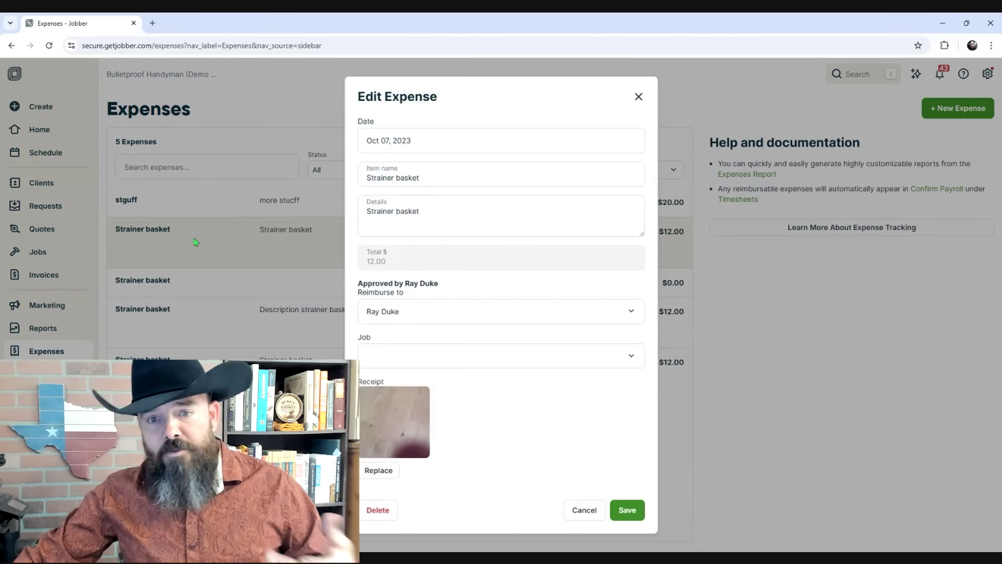
click(629, 512)
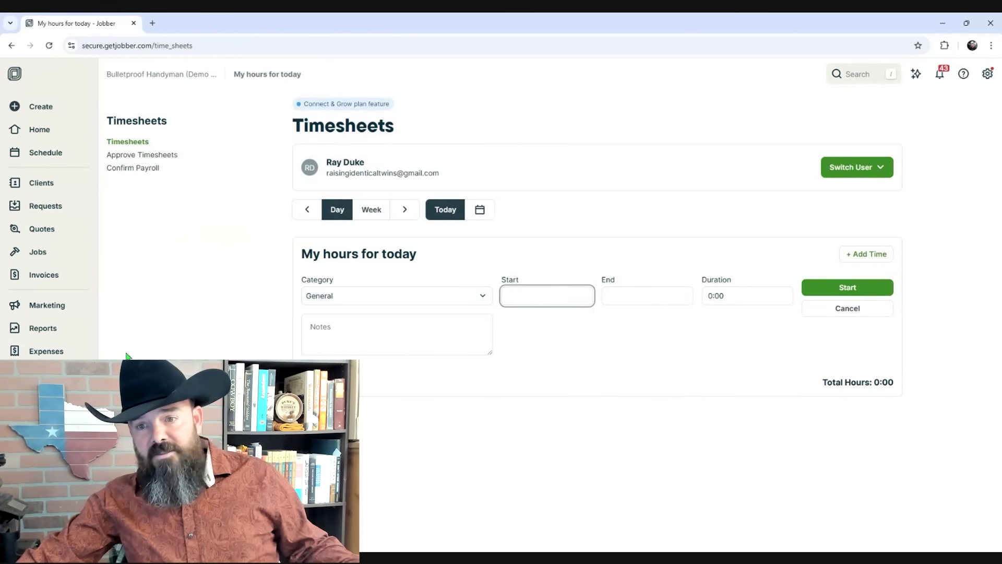
click(142, 155)
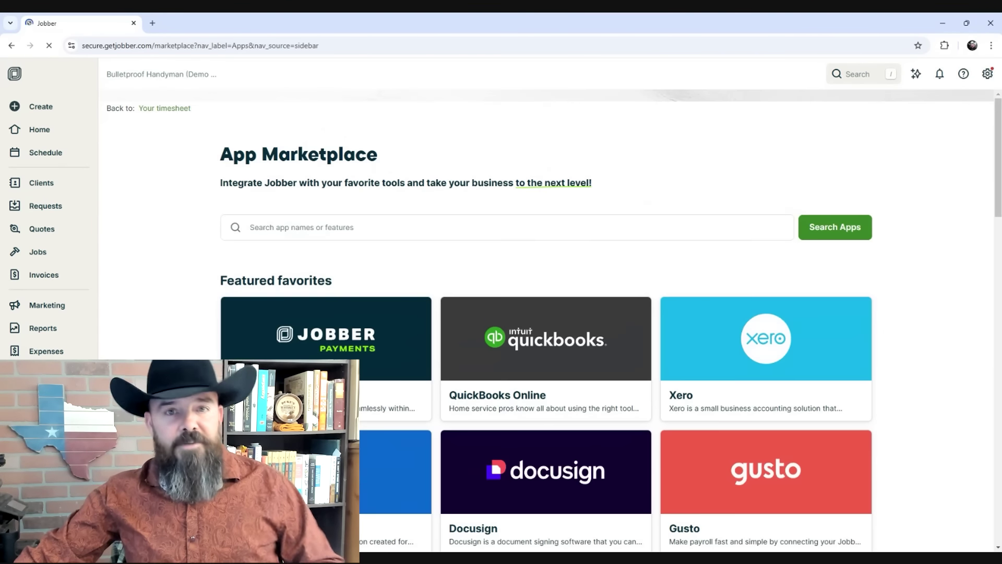
Step: Open the company settings from the account menu and review the branding settings
scroll(738, 302, down, 2)
click(988, 74)
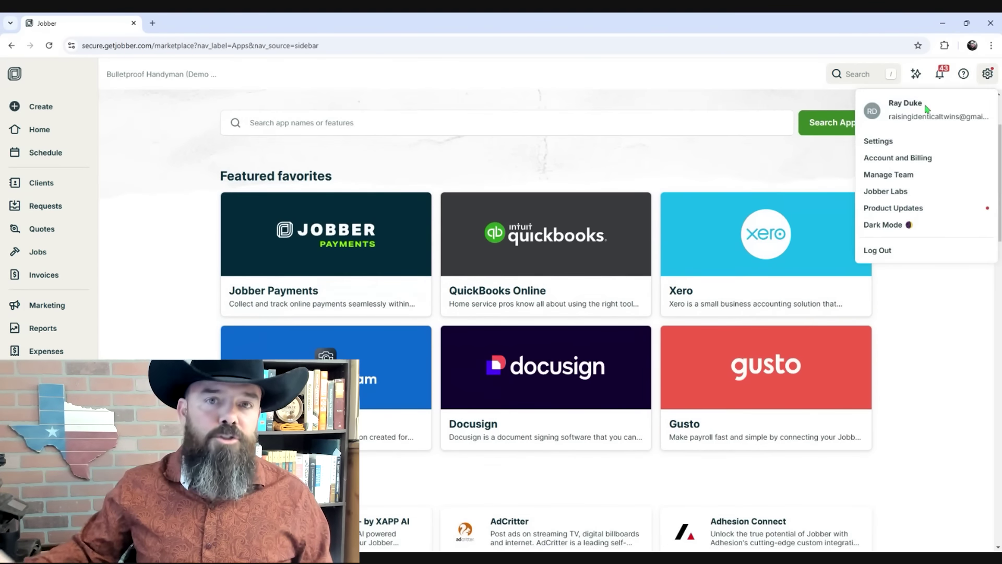
click(874, 142)
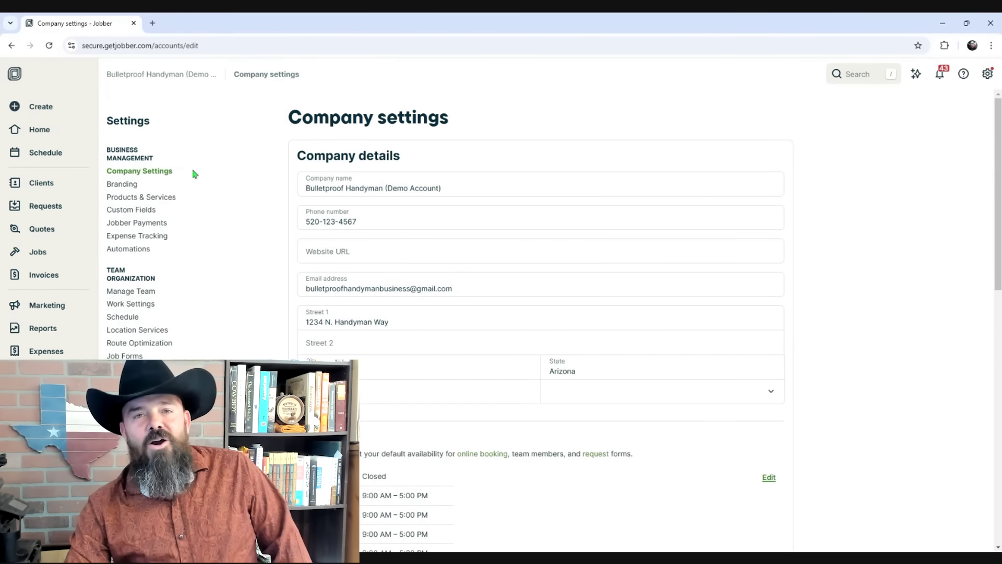
click(125, 182)
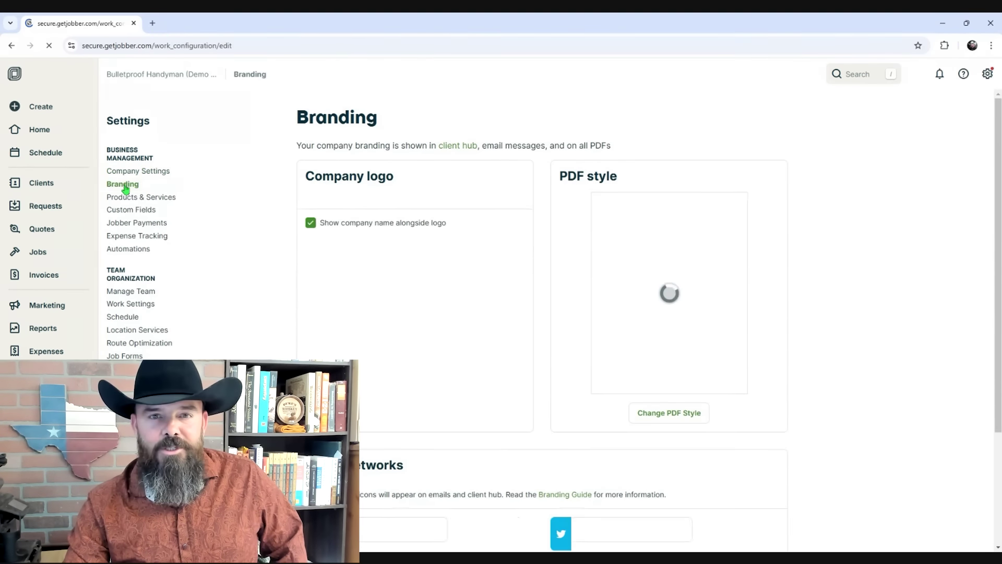
scroll(441, 224, down, 2)
scroll(441, 233, up, 2)
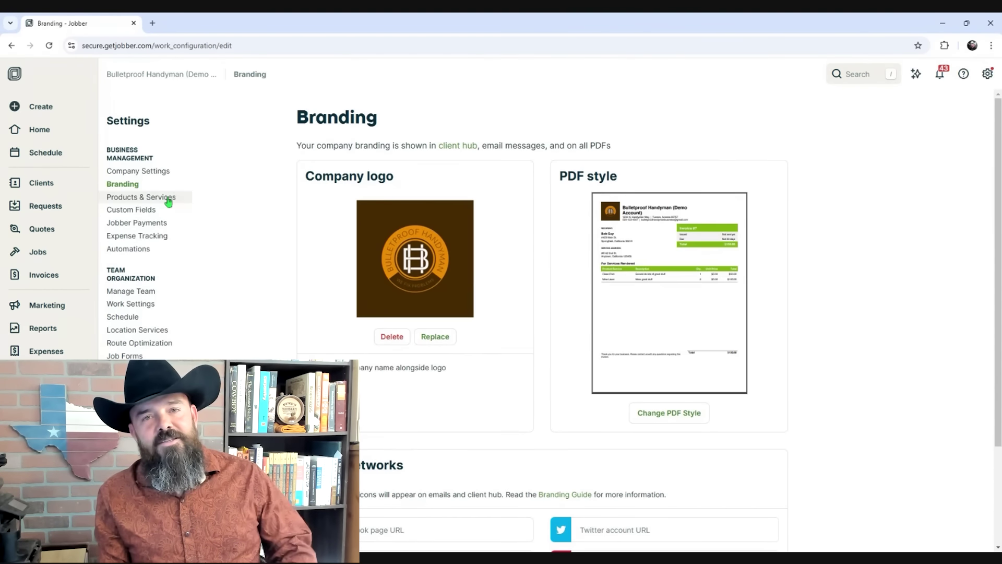
Step: Browse the products and services list and preview the new item form
click(167, 203)
scroll(474, 284, down, 5)
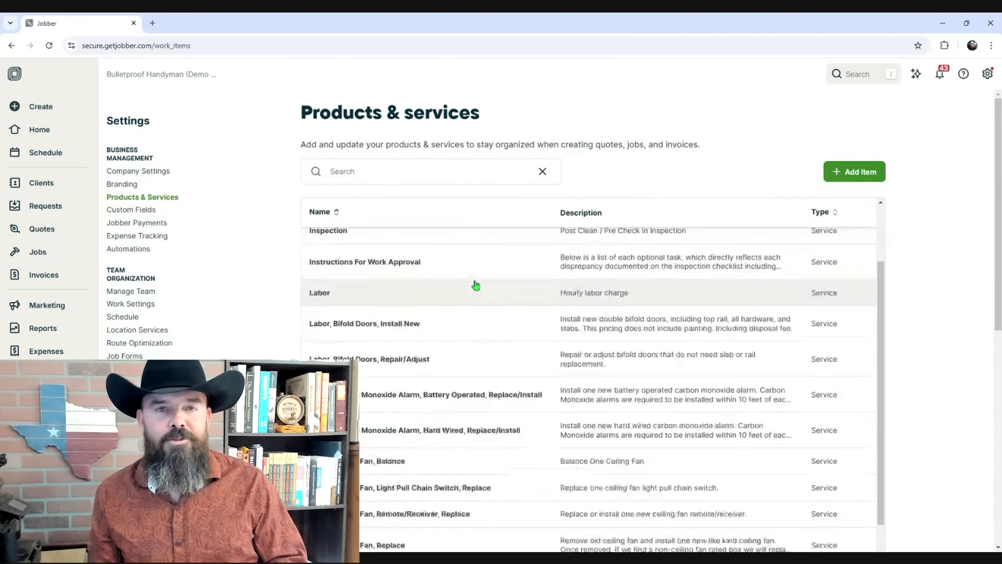
scroll(479, 327, down, 1)
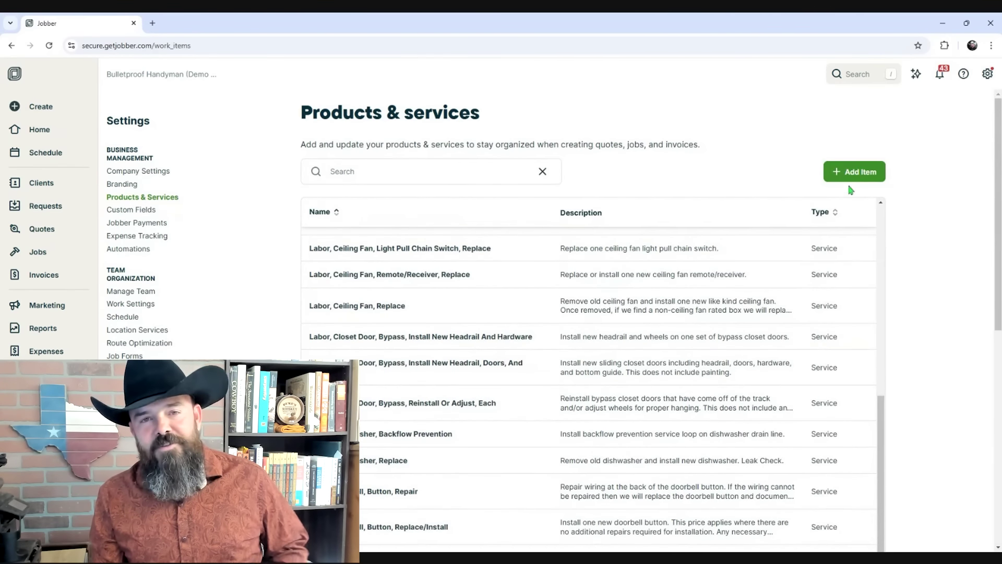
click(850, 181)
click(133, 212)
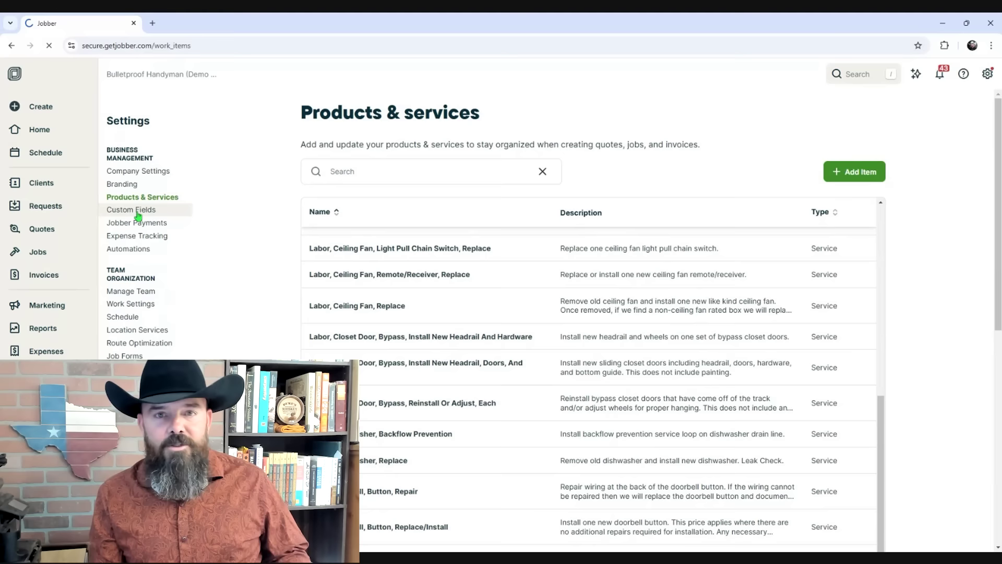
Step: Review the custom fields, Jobber Payments and automation settings pages
click(134, 211)
scroll(487, 314, down, 1)
scroll(487, 314, down, 9)
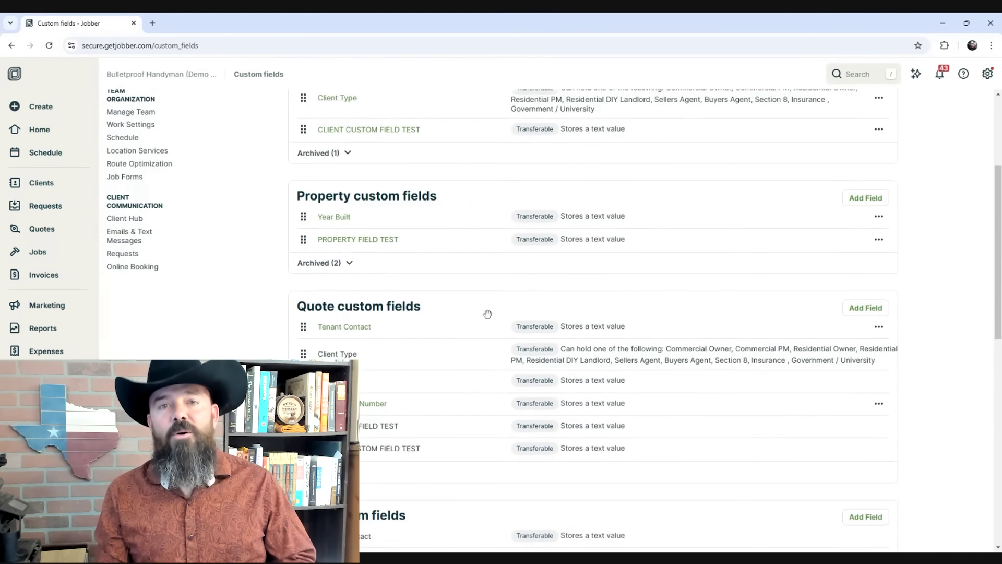
scroll(483, 316, down, 4)
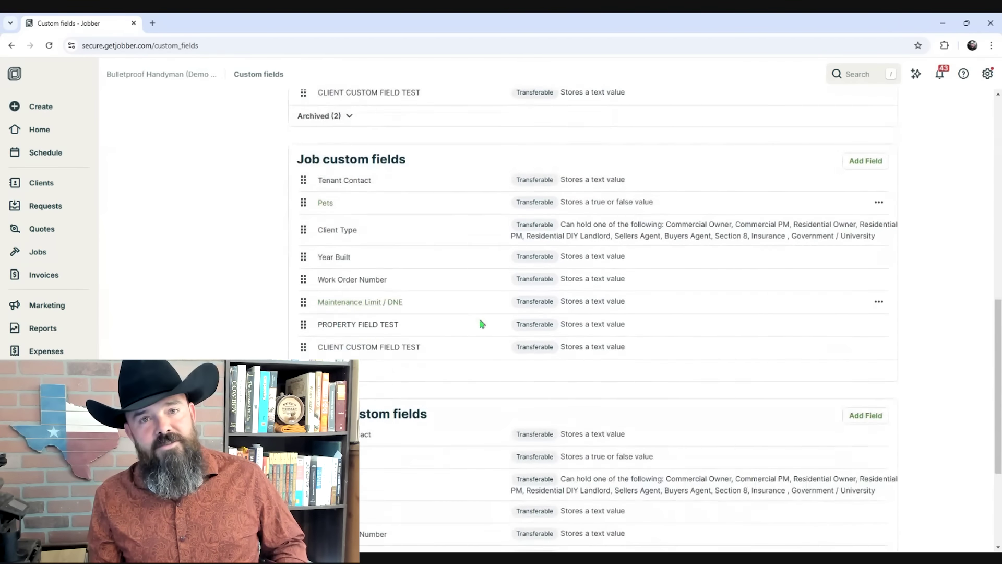
scroll(479, 319, up, 14)
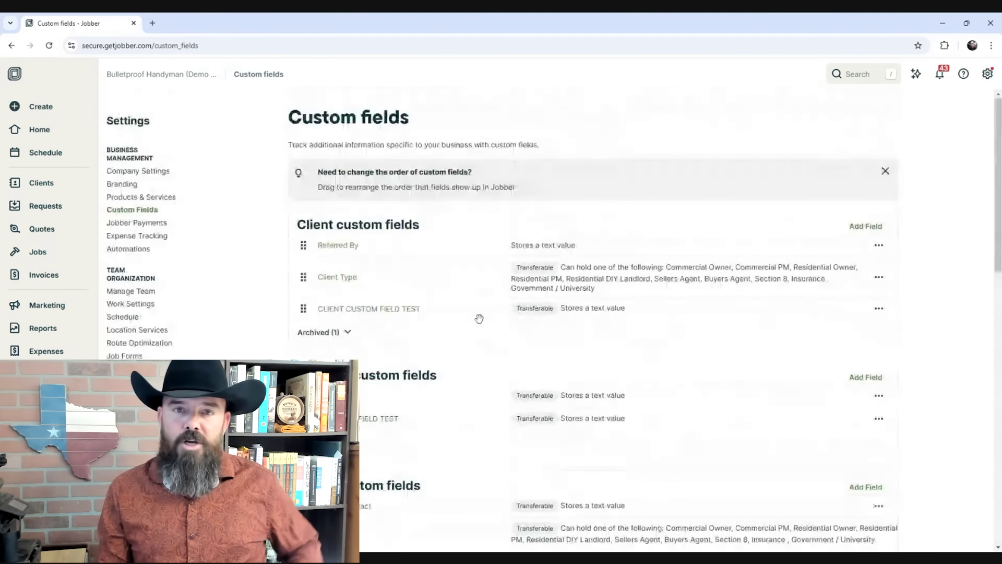
click(131, 223)
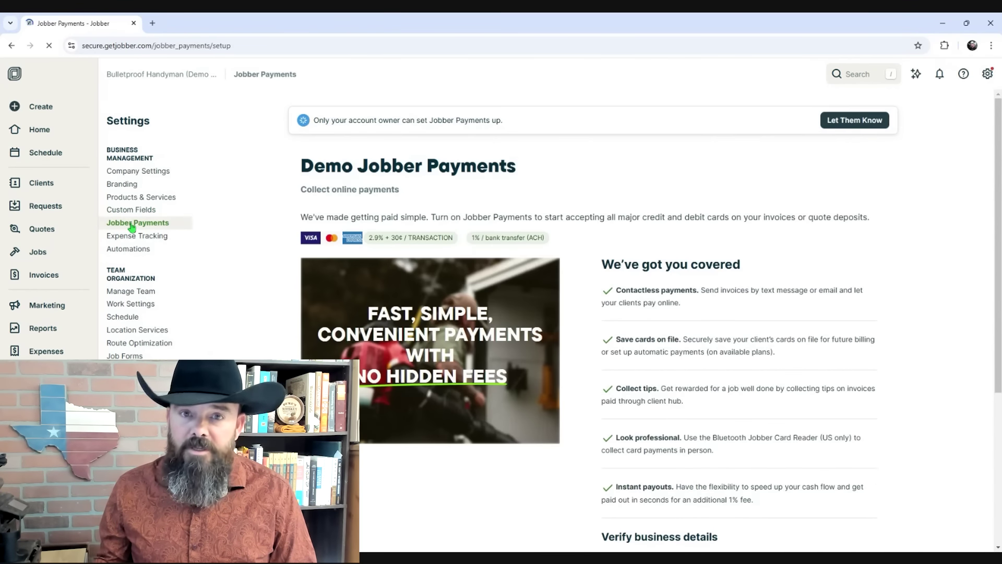
click(139, 247)
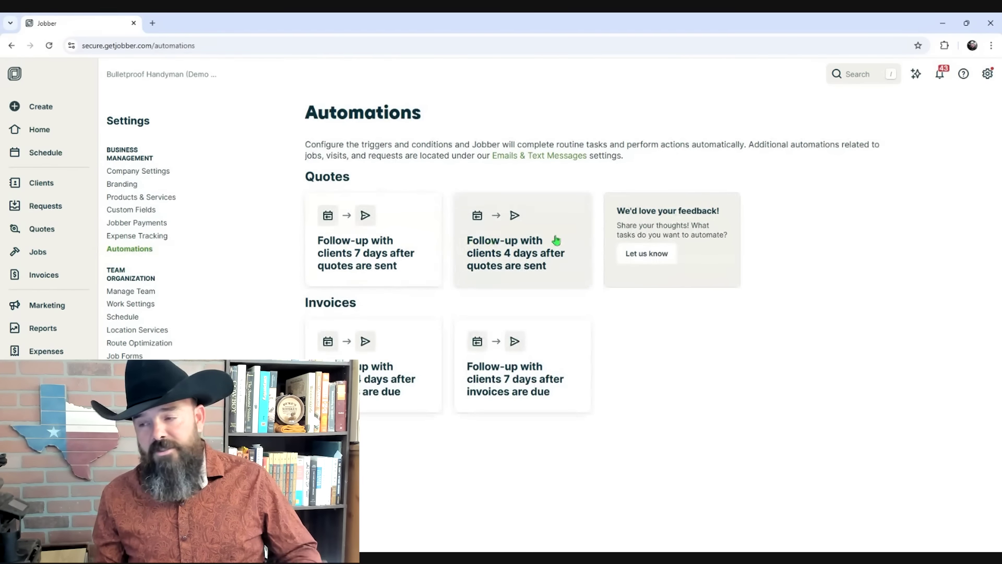
Step: Review the Manage Team page, the new team member form and the route optimization map
click(131, 291)
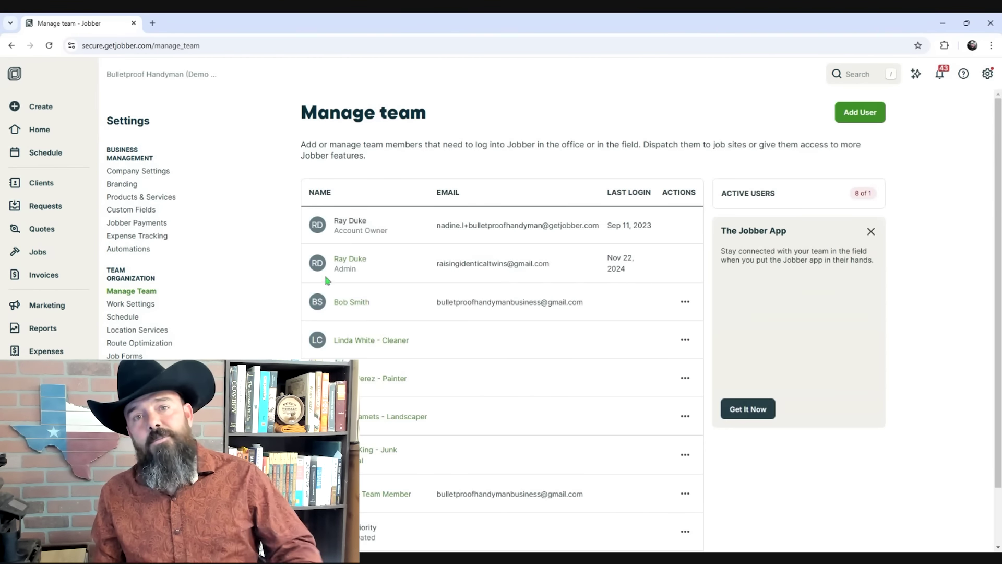
scroll(327, 281, down, 1)
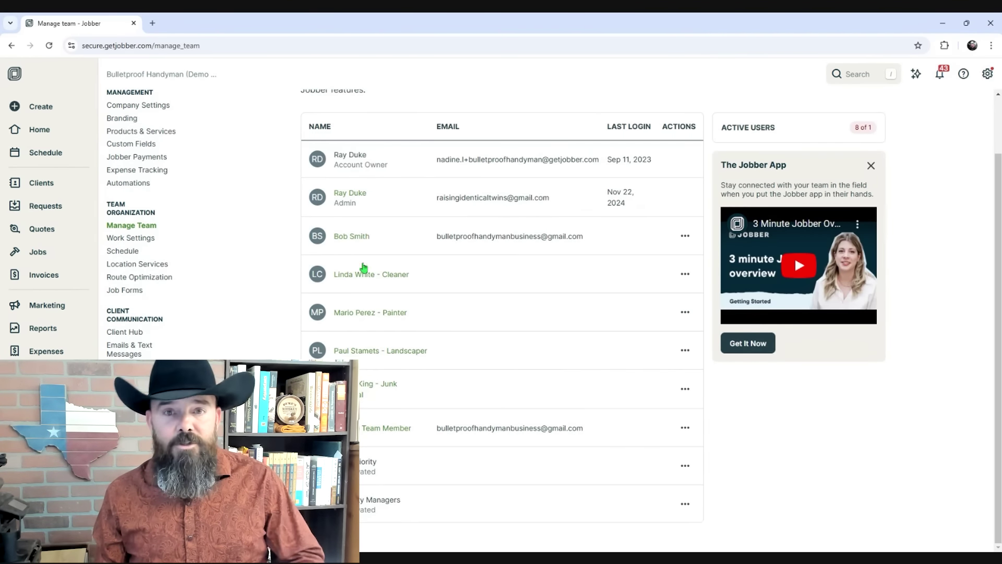
scroll(559, 362, up, 1)
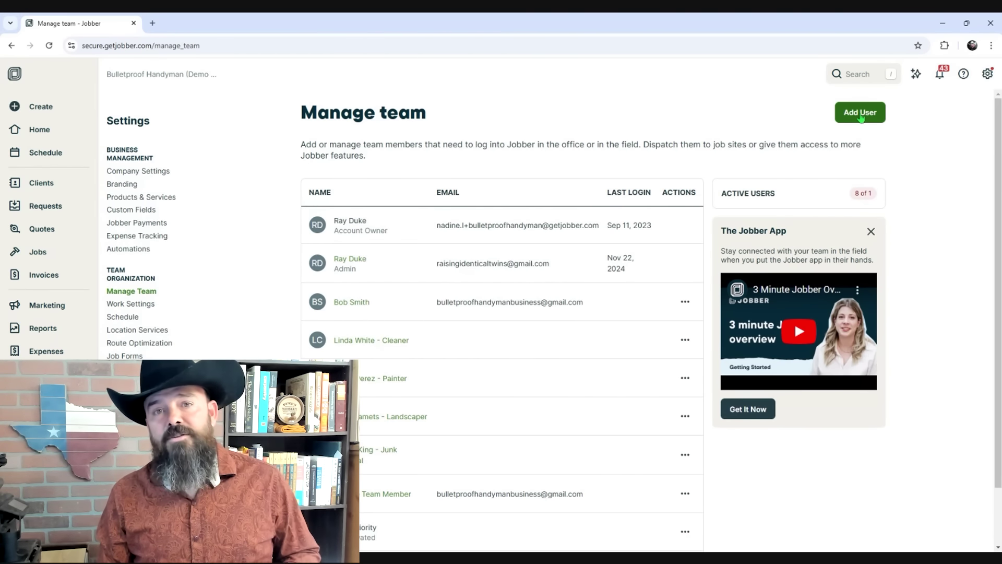
click(860, 113)
scroll(522, 210, down, 10)
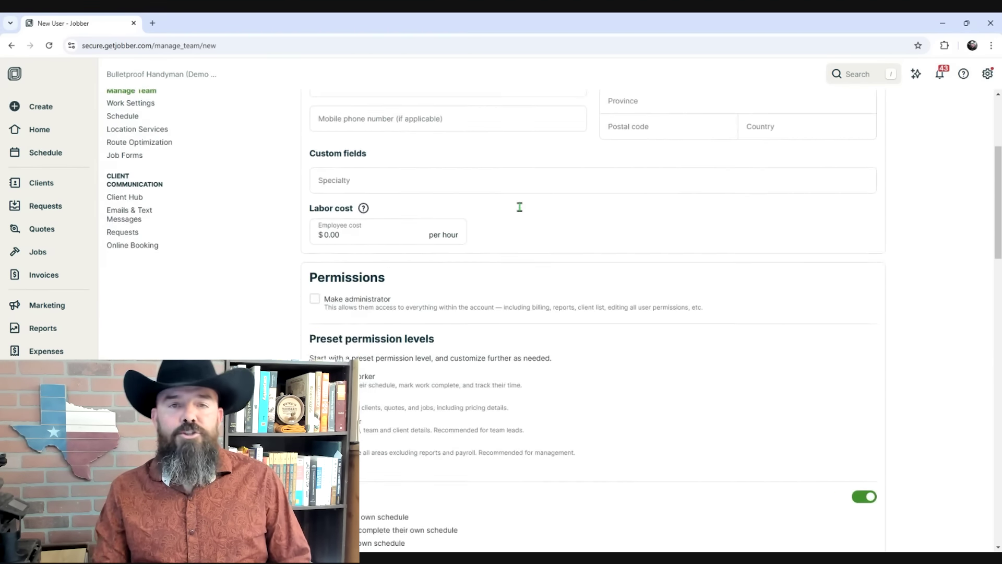
scroll(526, 214, down, 3)
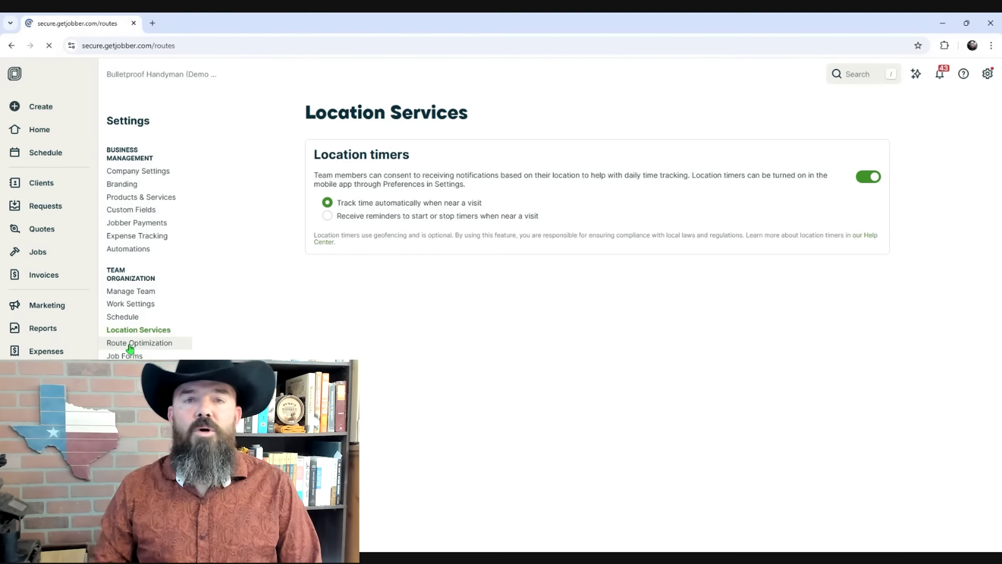
click(130, 343)
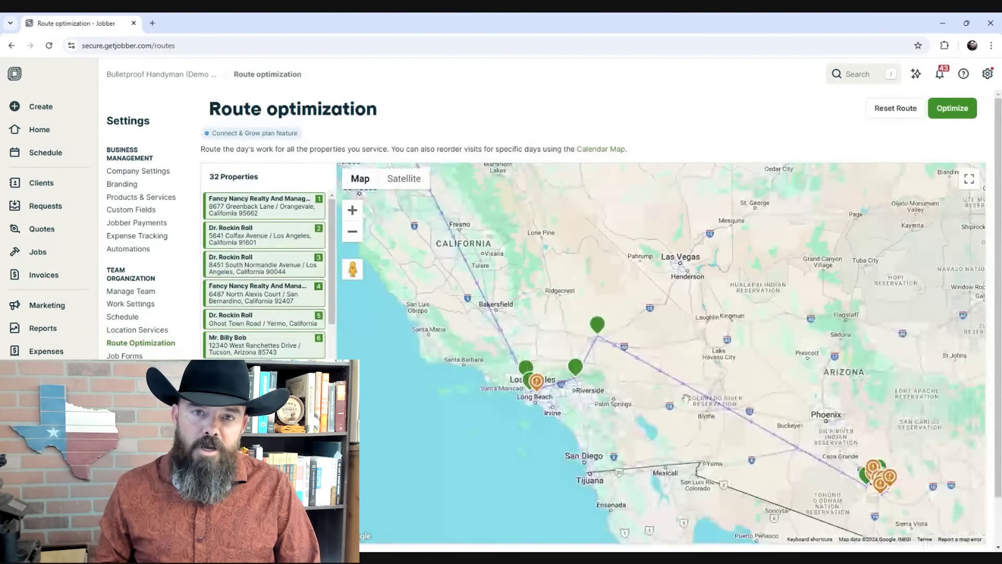
Step: Start a new job form in Job Forms settings and add a section
click(135, 356)
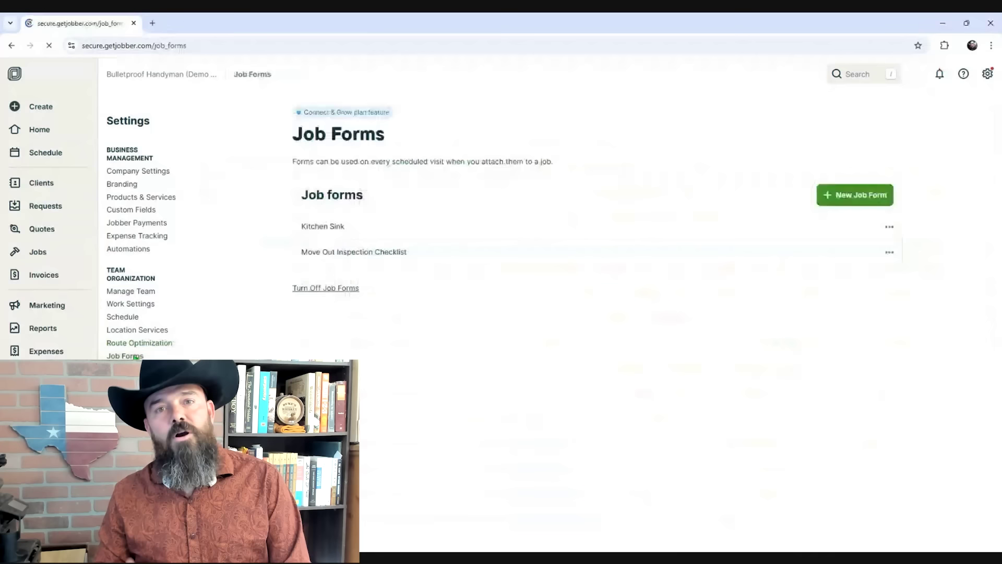
click(860, 194)
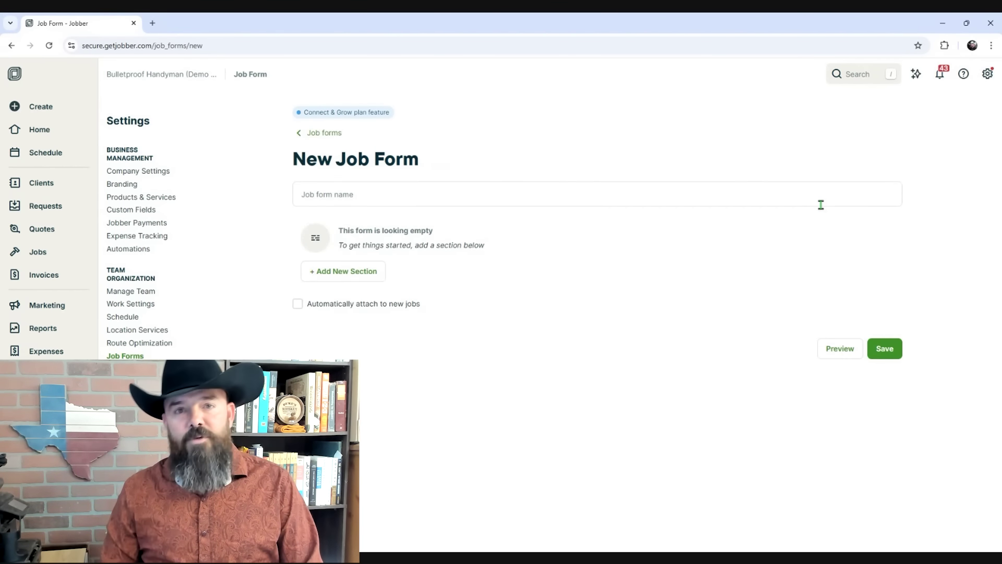
click(334, 271)
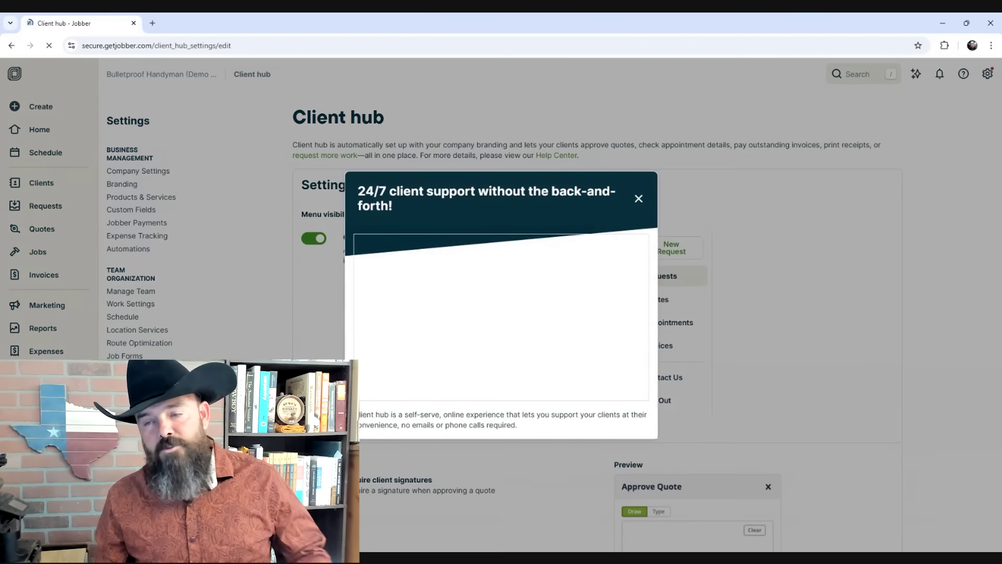
Step: Dismiss the Client Hub promotion and scroll through the client communication settings
click(637, 199)
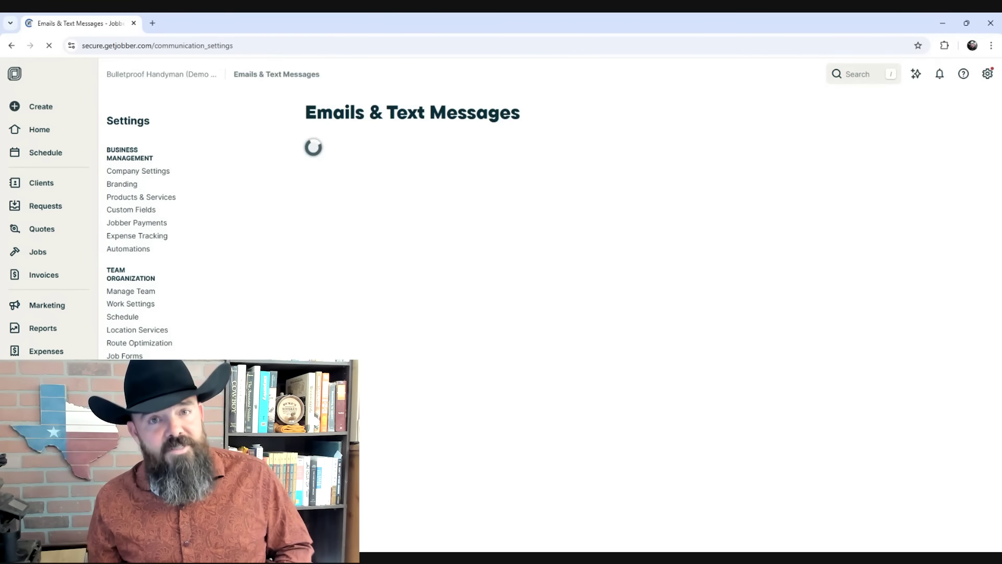
scroll(499, 368, down, 1)
scroll(498, 368, down, 3)
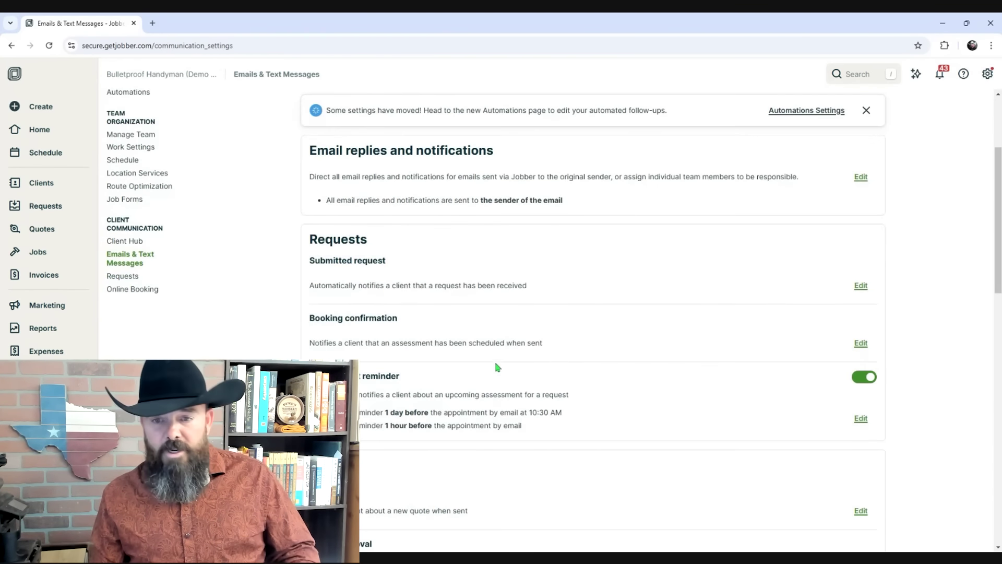
scroll(364, 413, down, 8)
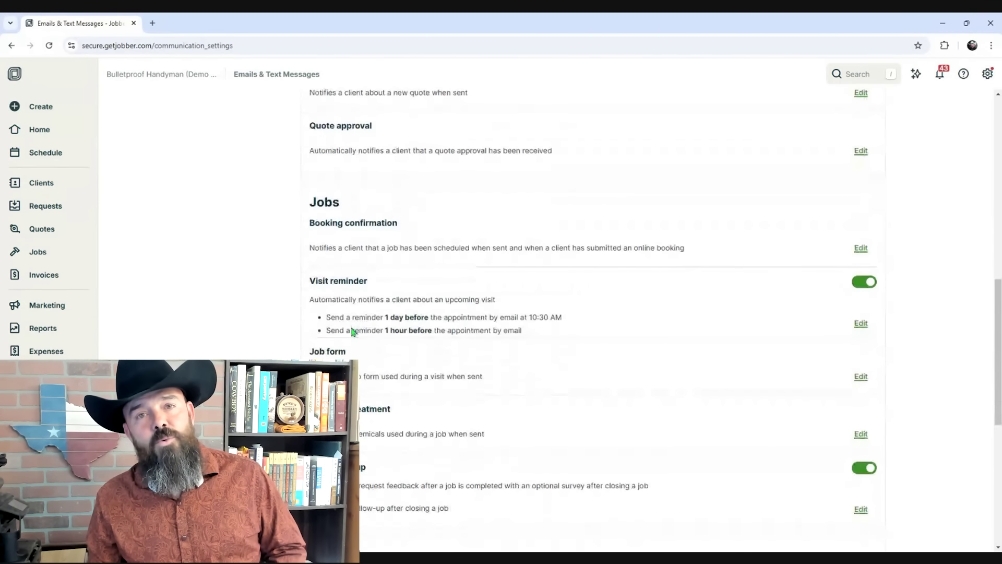
scroll(352, 332, down, 5)
scroll(353, 334, down, 2)
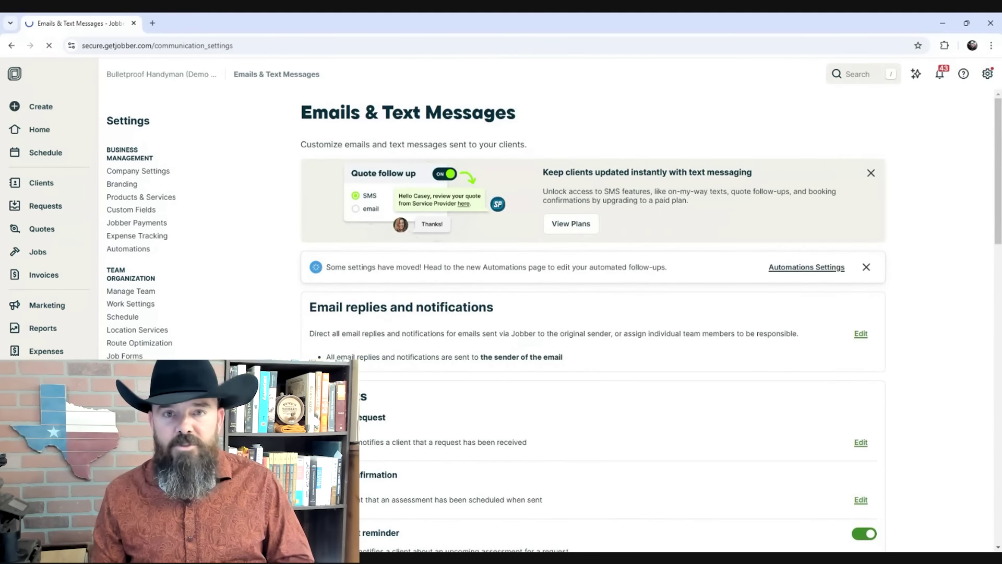
Step: Review the request settings and form template, then add a bookable service to Online Booking
click(123, 430)
scroll(553, 313, down, 2)
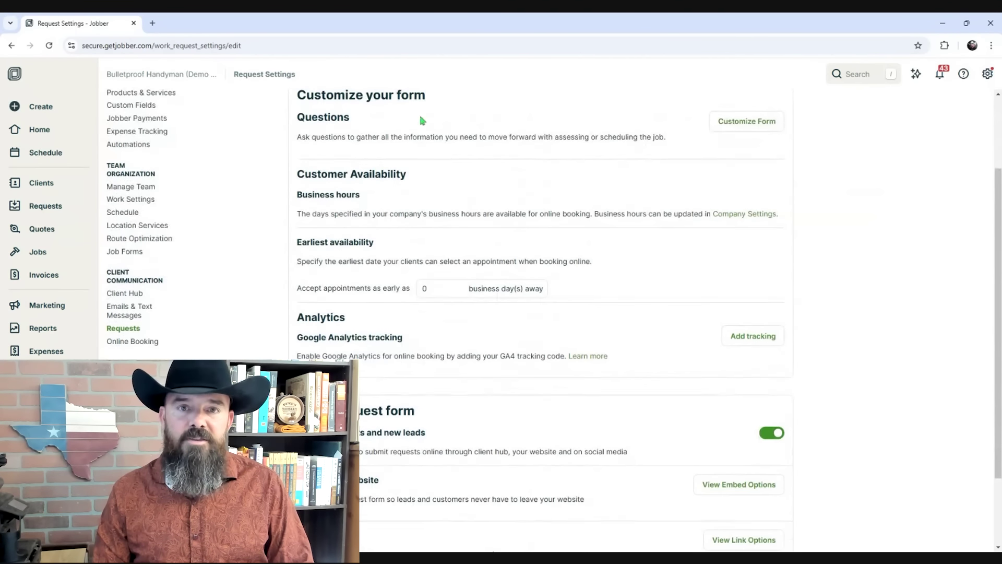
click(745, 122)
scroll(519, 280, down, 7)
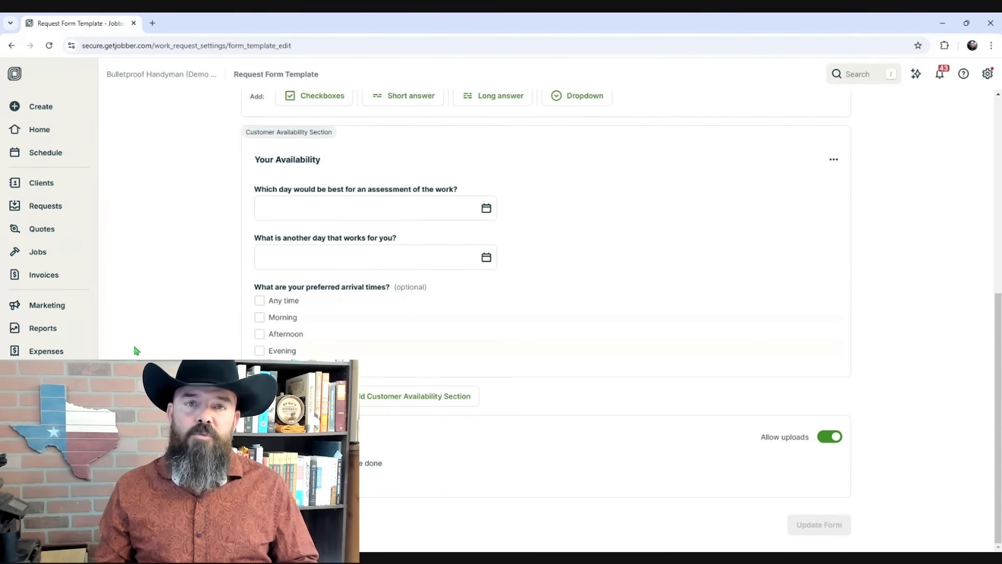
key(alt+Left)
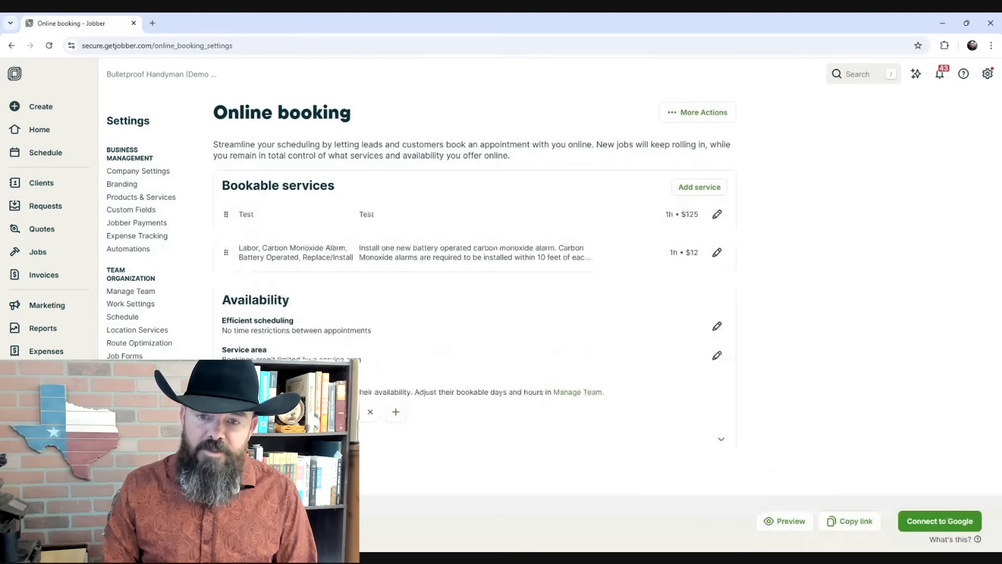
click(697, 192)
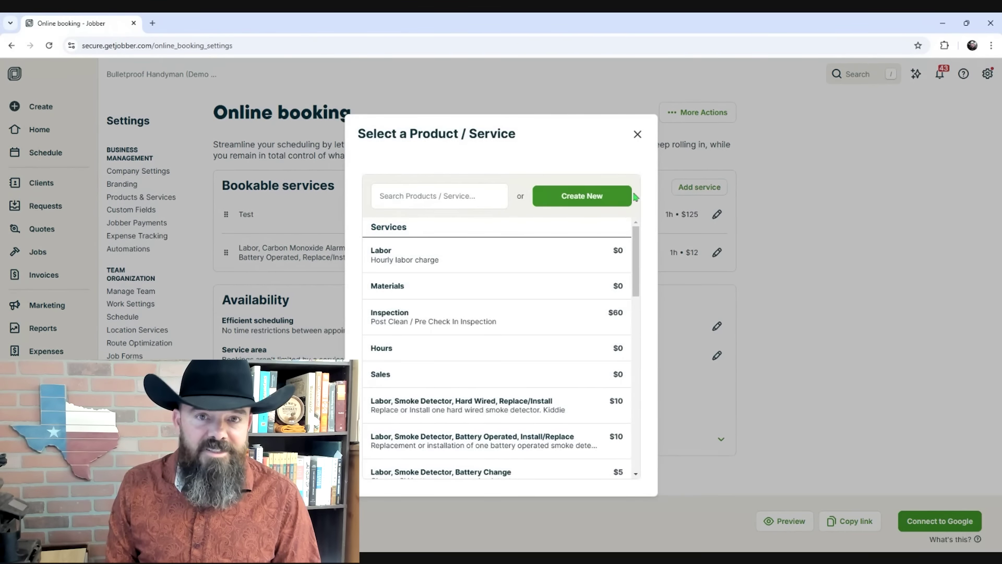
click(588, 202)
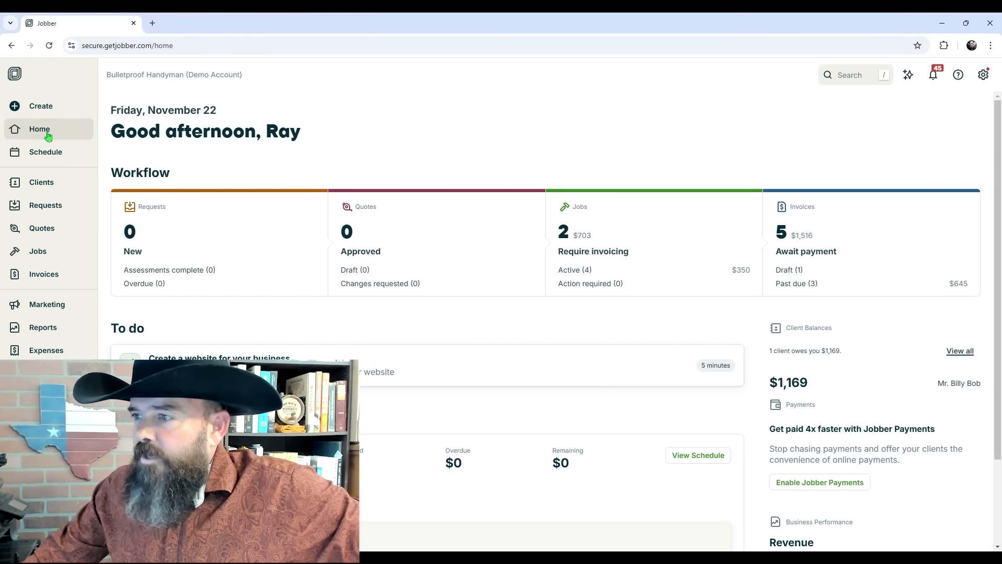
Step: Open a blank New Job #12 and preview, then cancel, the New Custom Field form
click(16, 110)
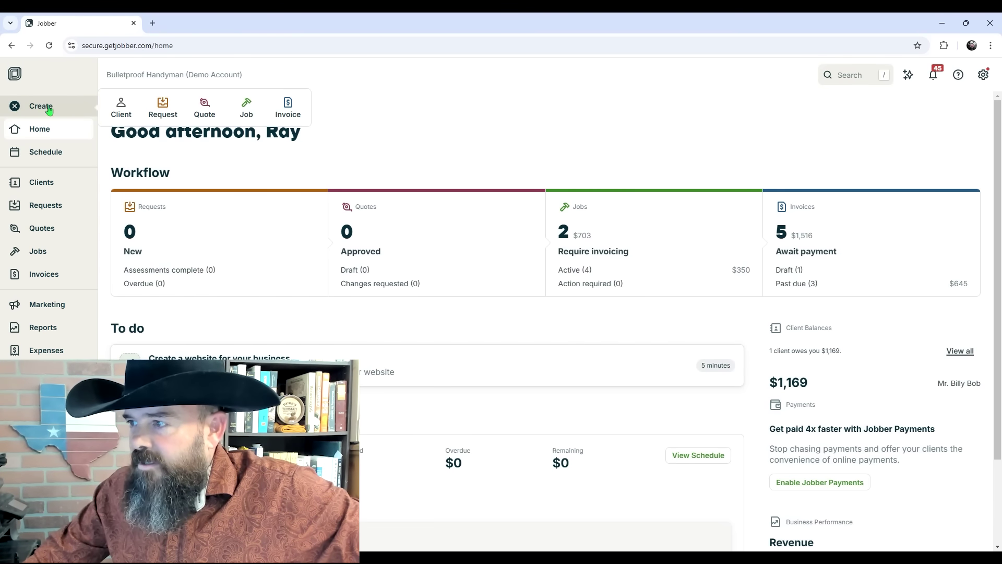
click(244, 113)
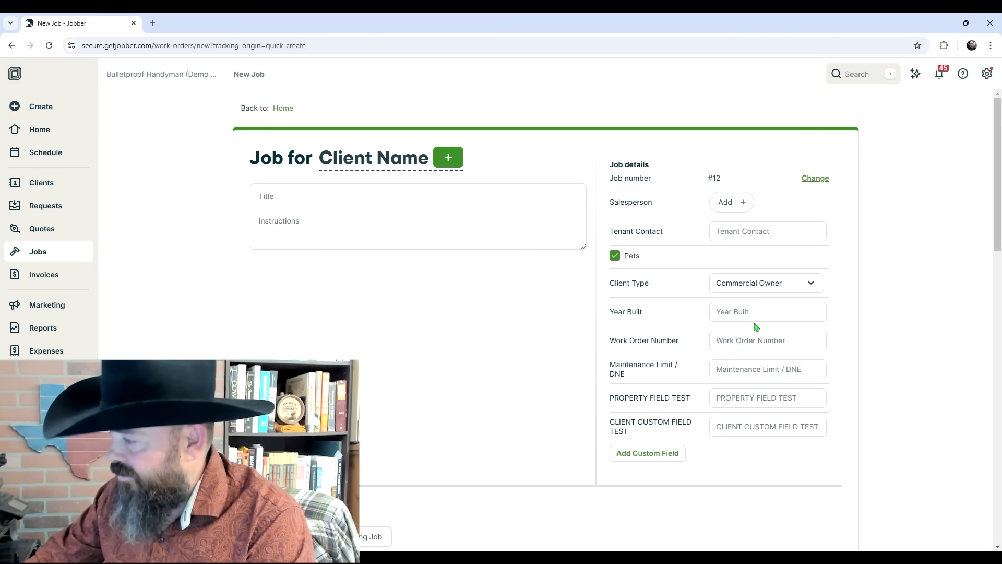
scroll(736, 386, down, 2)
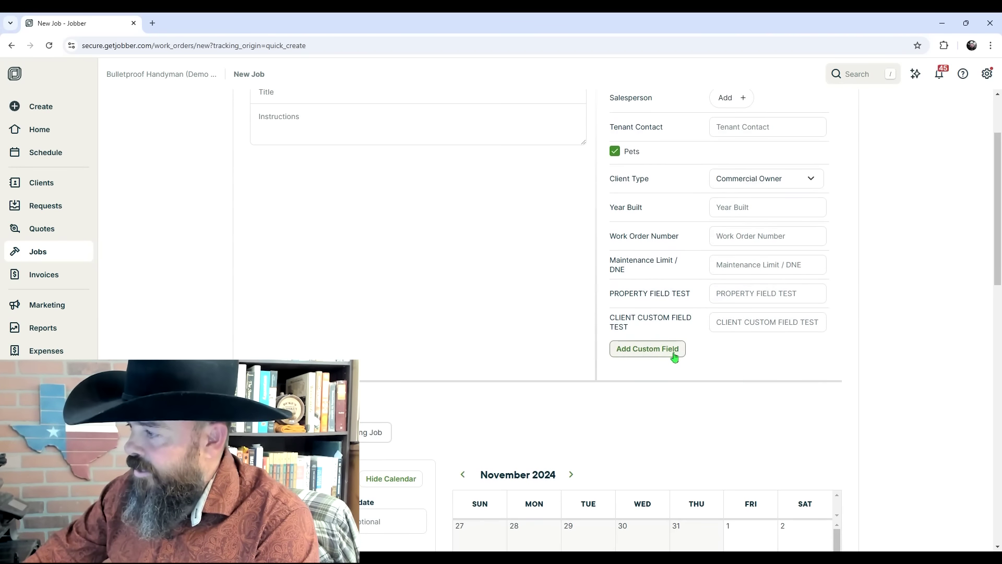
click(648, 349)
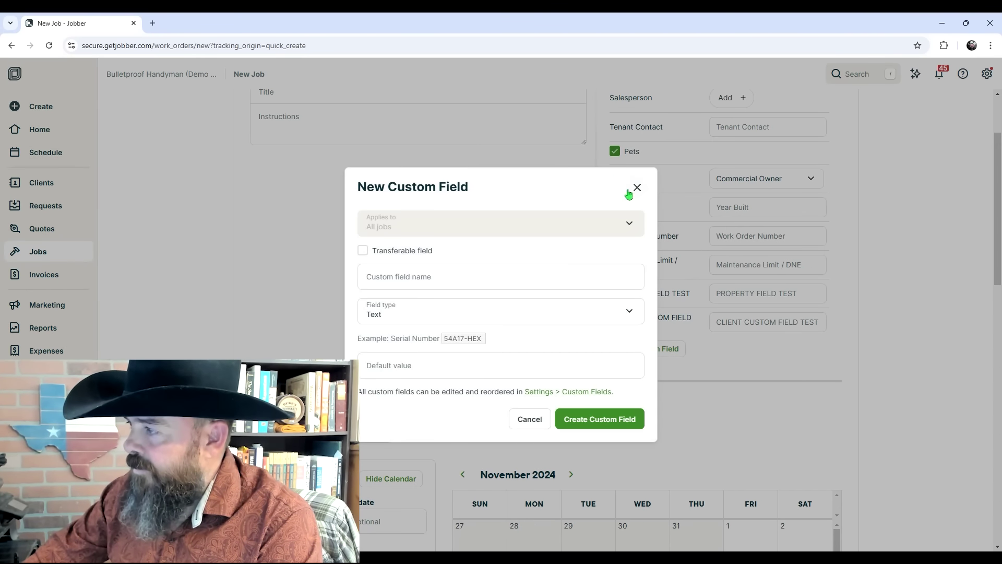
click(636, 189)
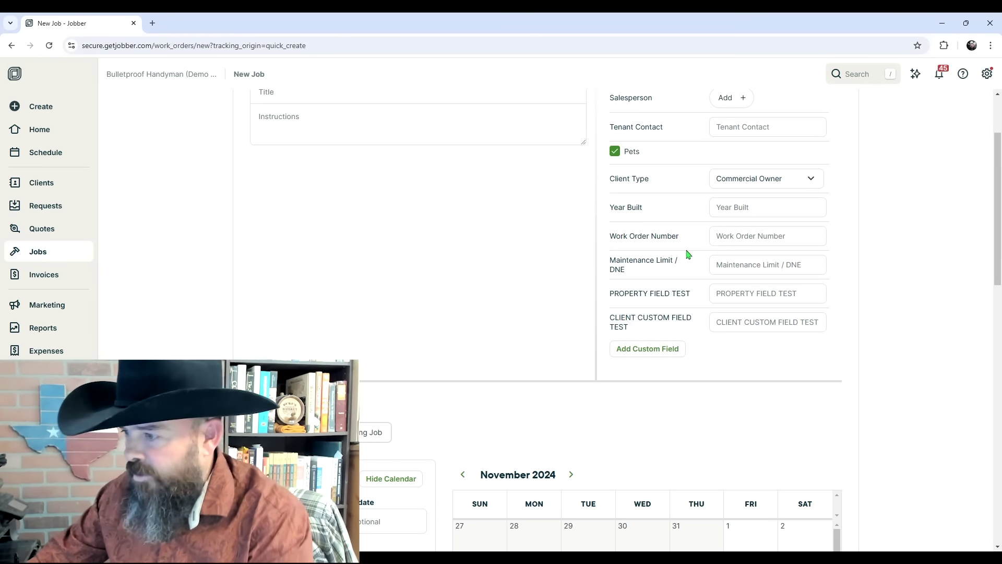
scroll(688, 254, down, 4)
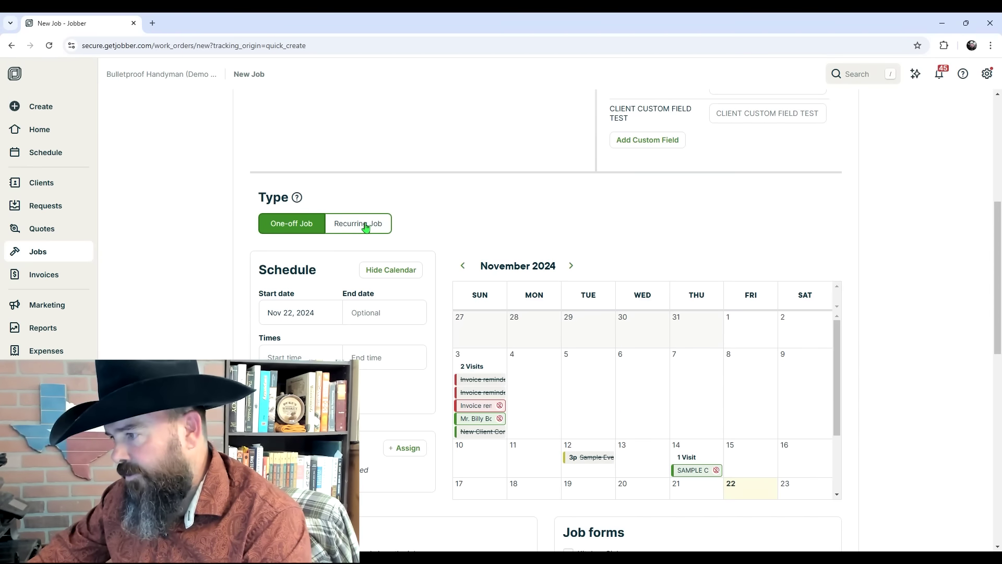
scroll(228, 302, down, 2)
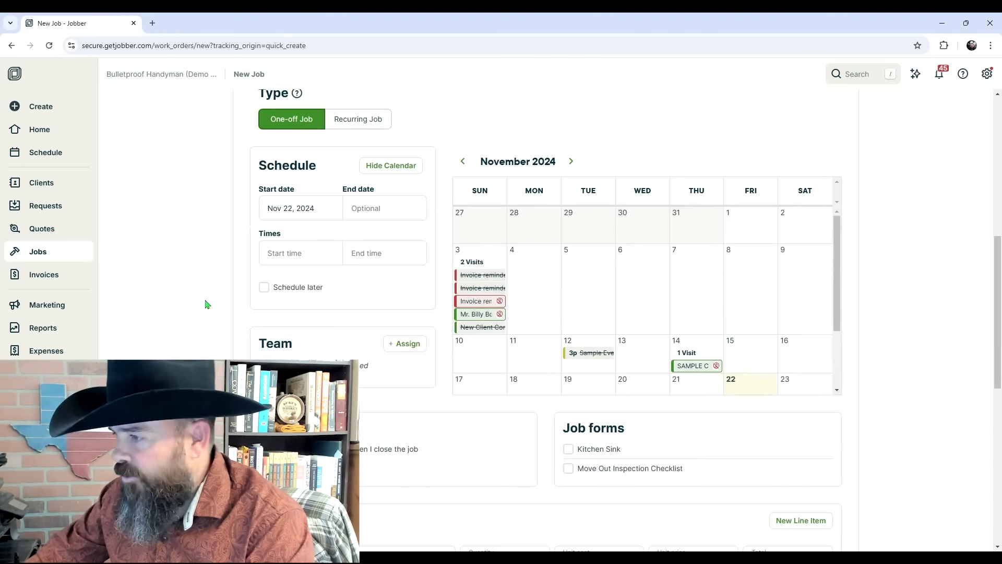
scroll(176, 299, down, 3)
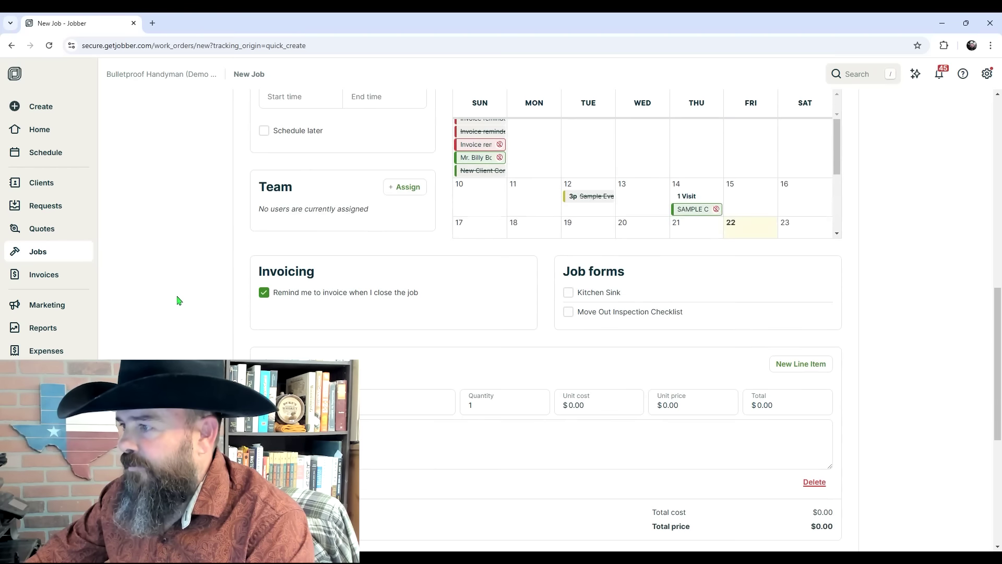
click(395, 189)
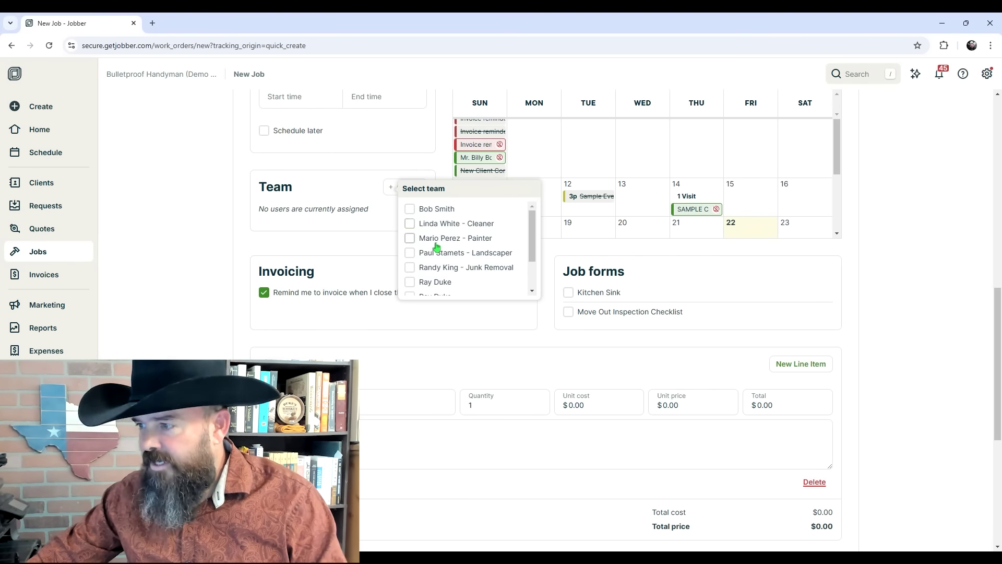
click(939, 254)
scroll(940, 255, up, 5)
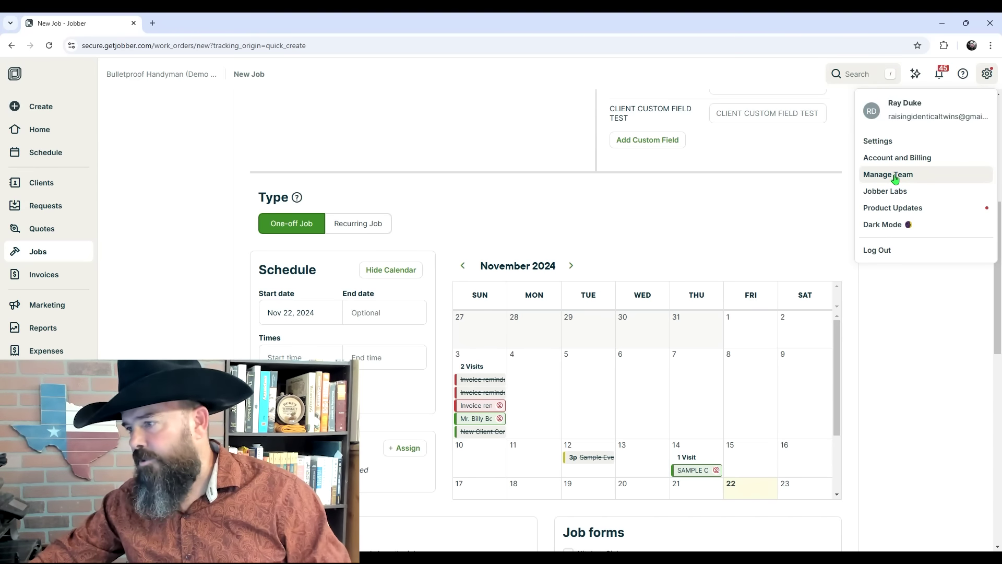
key(Escape)
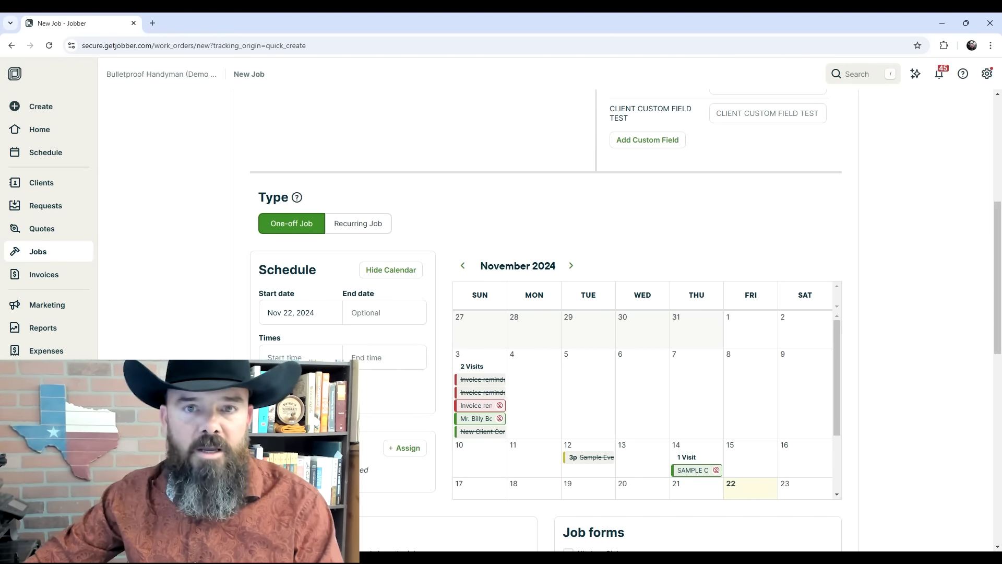
scroll(543, 313, down, 3)
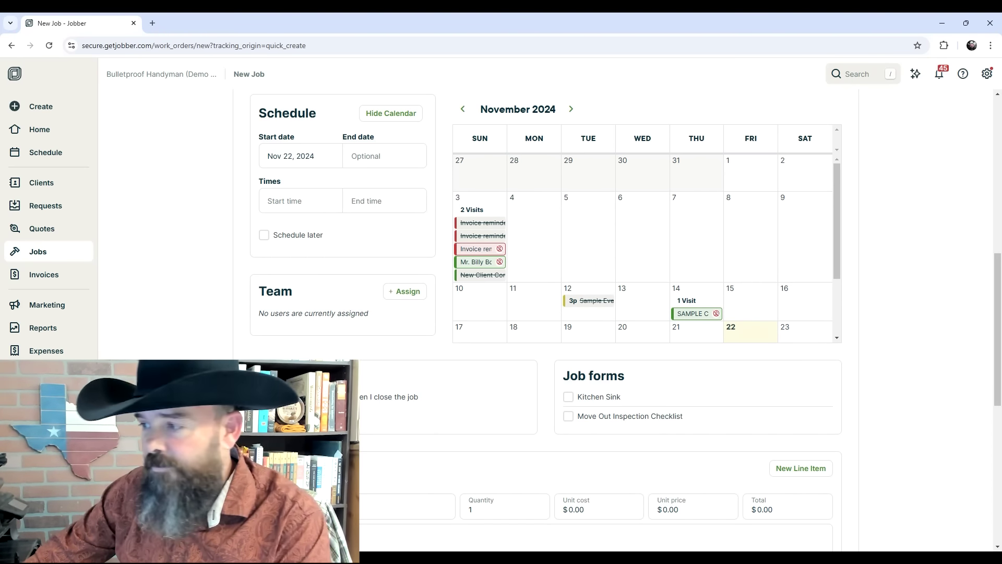
scroll(886, 218, down, 4)
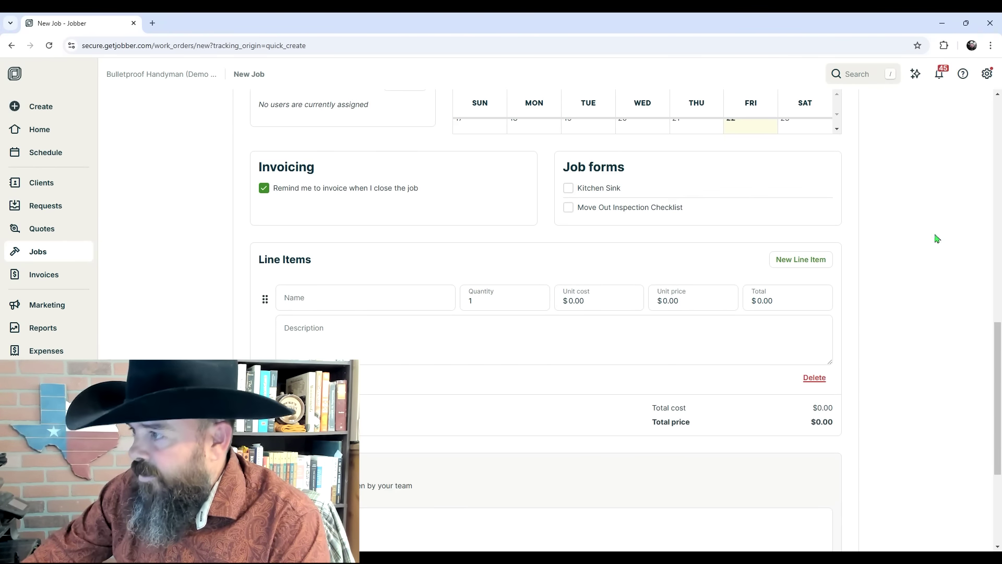
Step: Tick the Kitchen Sink job form on New Job #12 and return to the top
scroll(937, 237, up, 6)
scroll(948, 242, down, 8)
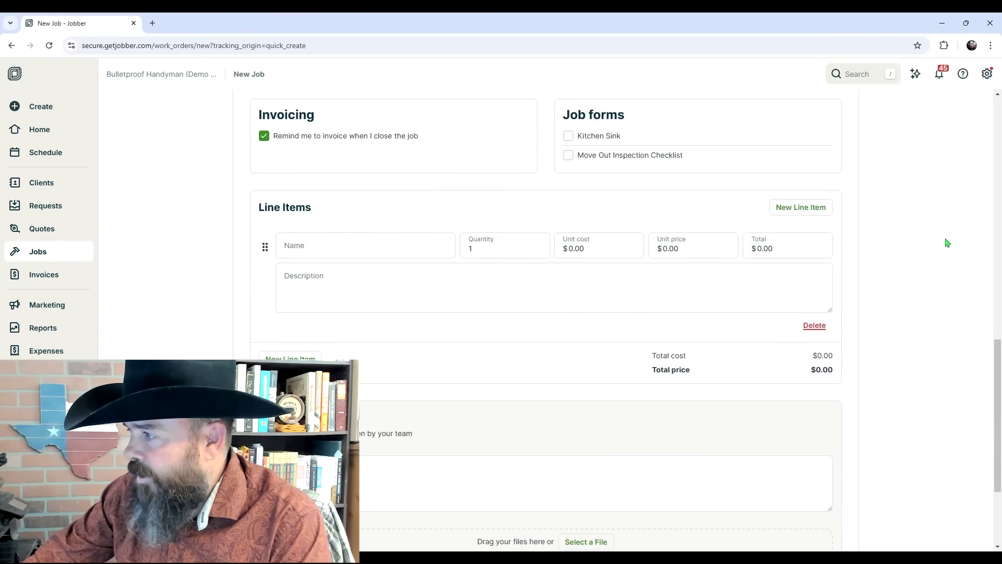
scroll(947, 242, up, 2)
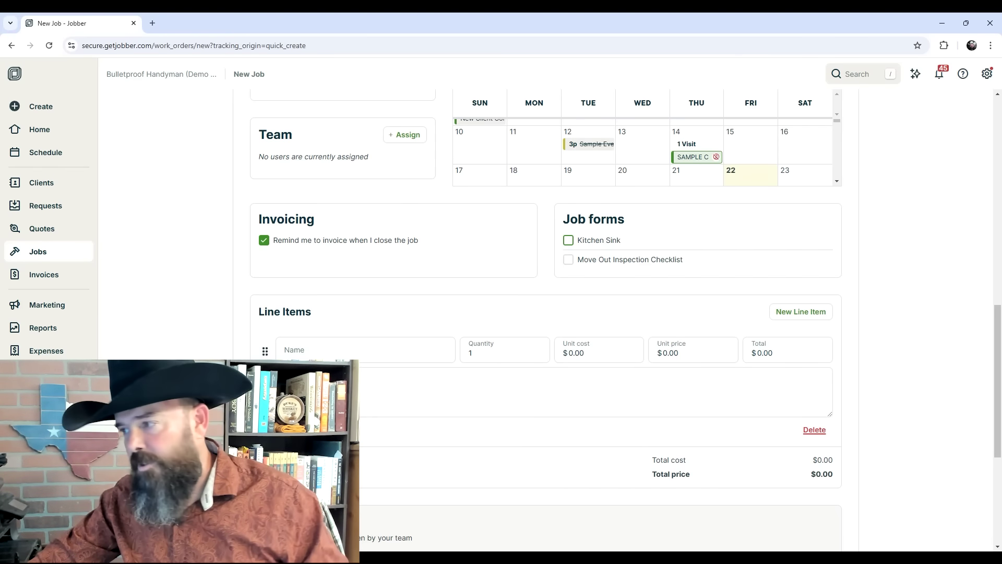
click(568, 240)
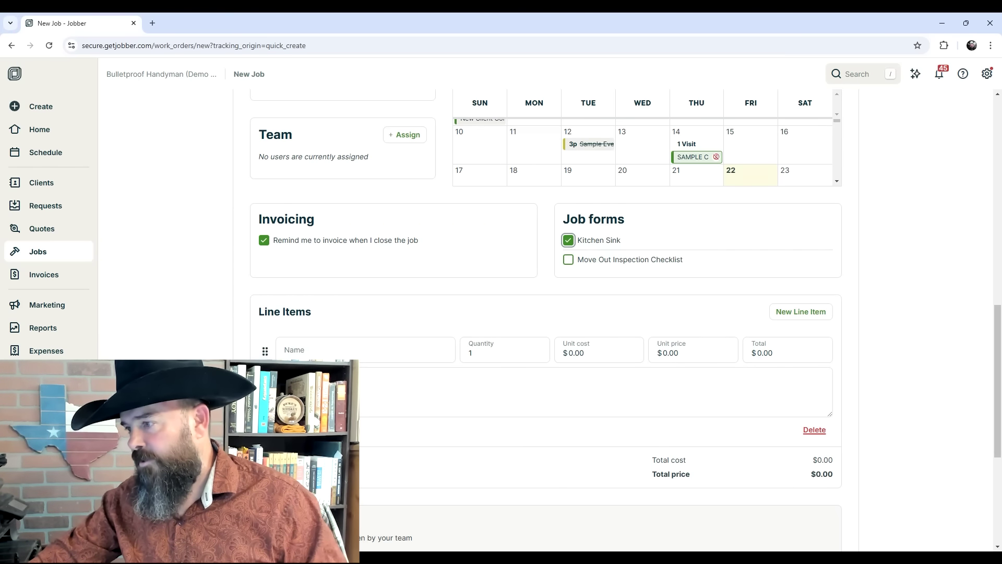
scroll(226, 337, down, 1)
scroll(226, 336, down, 2)
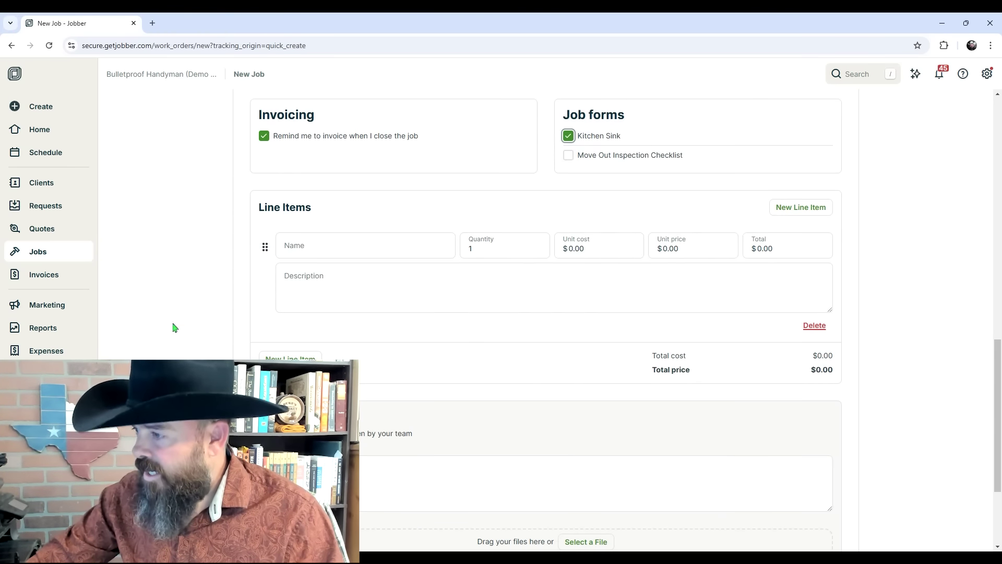
scroll(228, 306, down, 3)
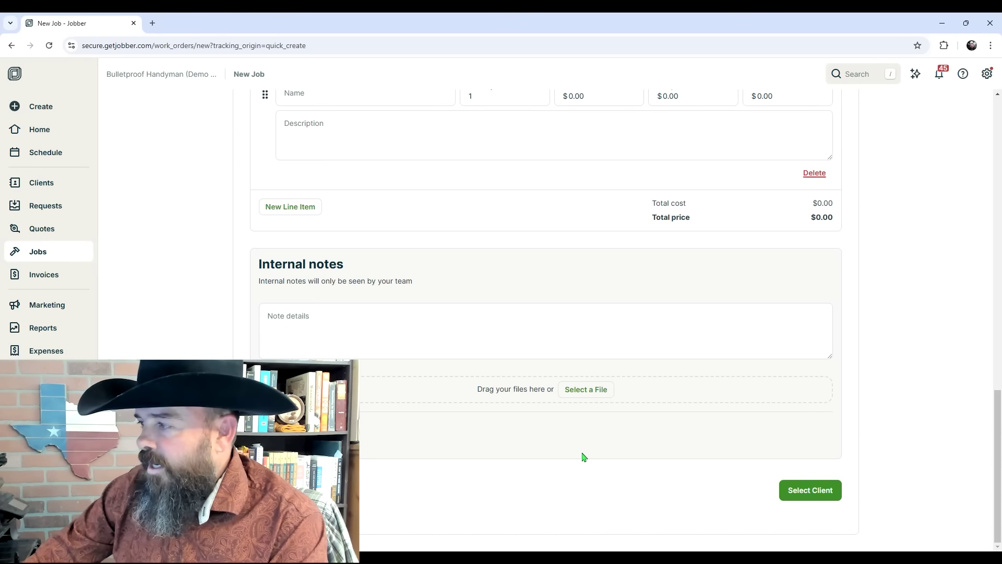
scroll(557, 450, up, 15)
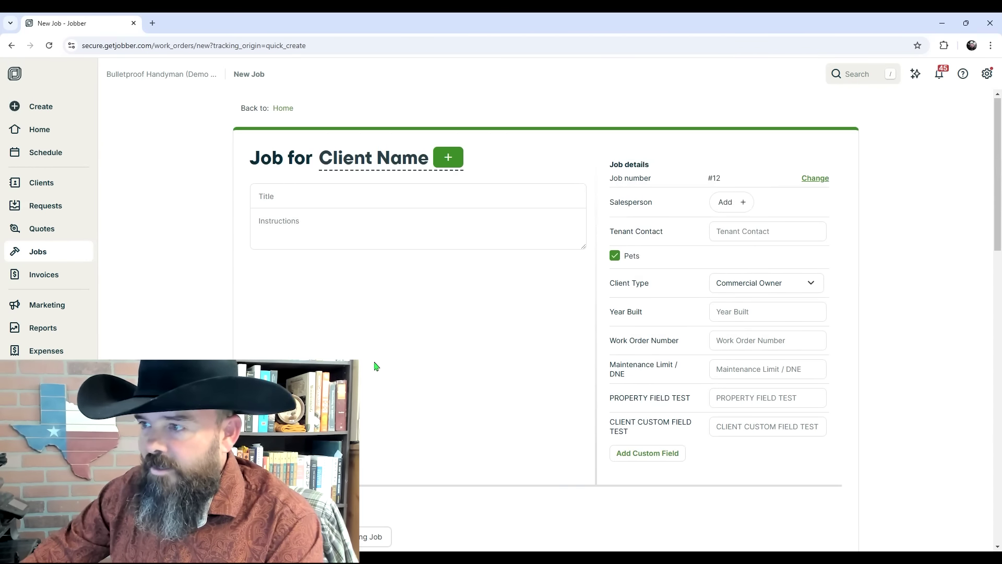
Step: Return to the Home dashboard and open a blank New Quote #5
click(38, 134)
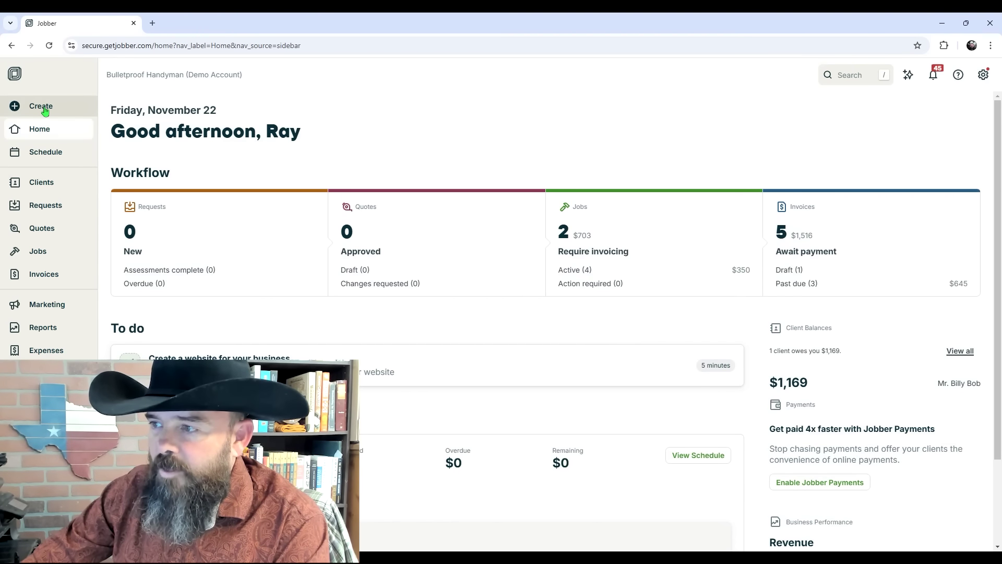
click(44, 109)
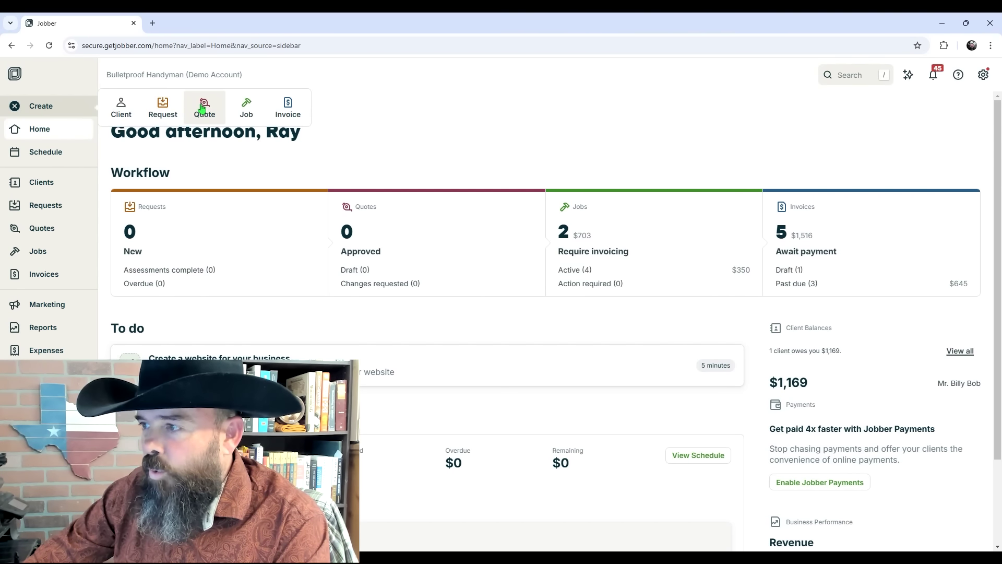
click(202, 108)
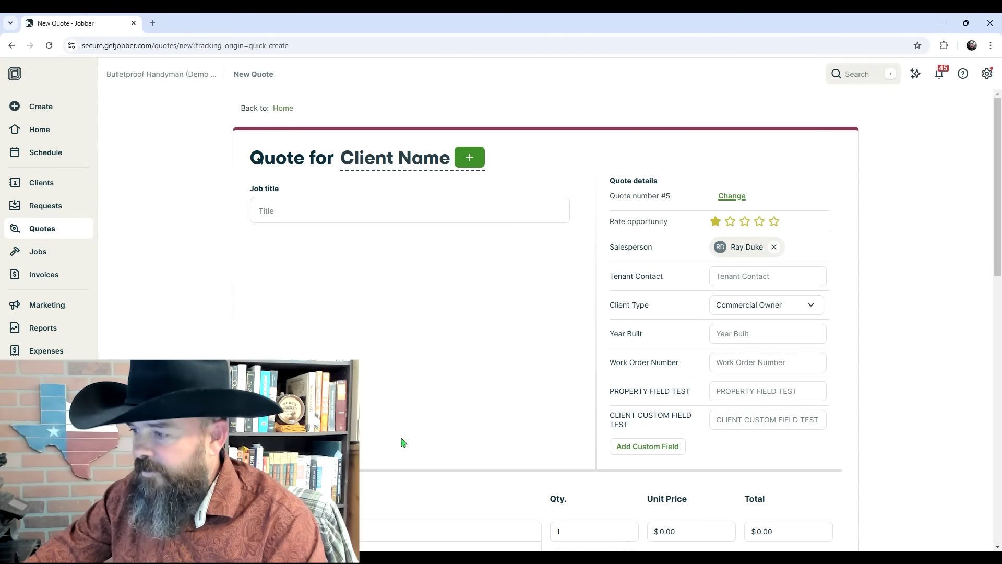
scroll(402, 440, down, 6)
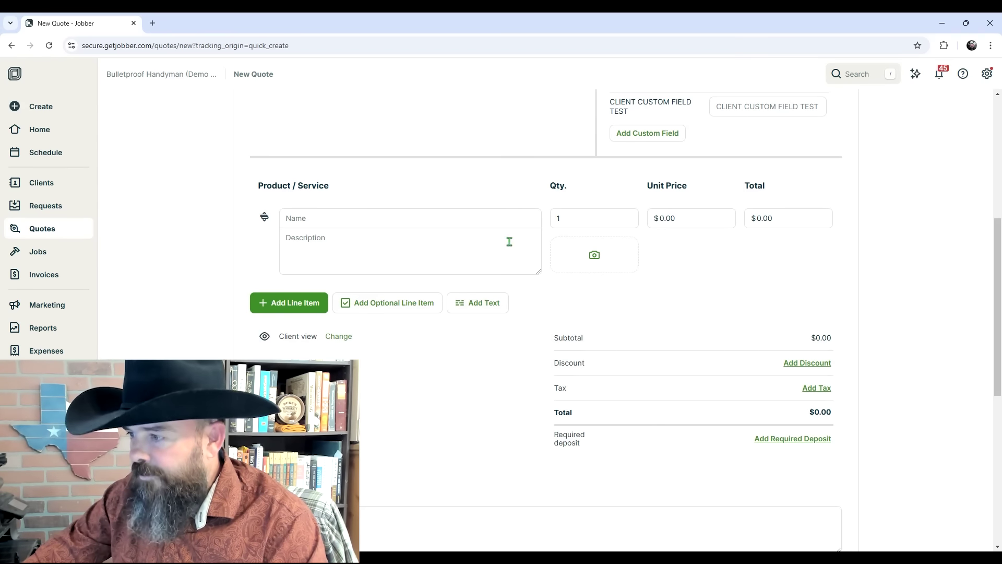
Step: Add an empty optional line item below the regular Product / Service line
scroll(334, 365, down, 2)
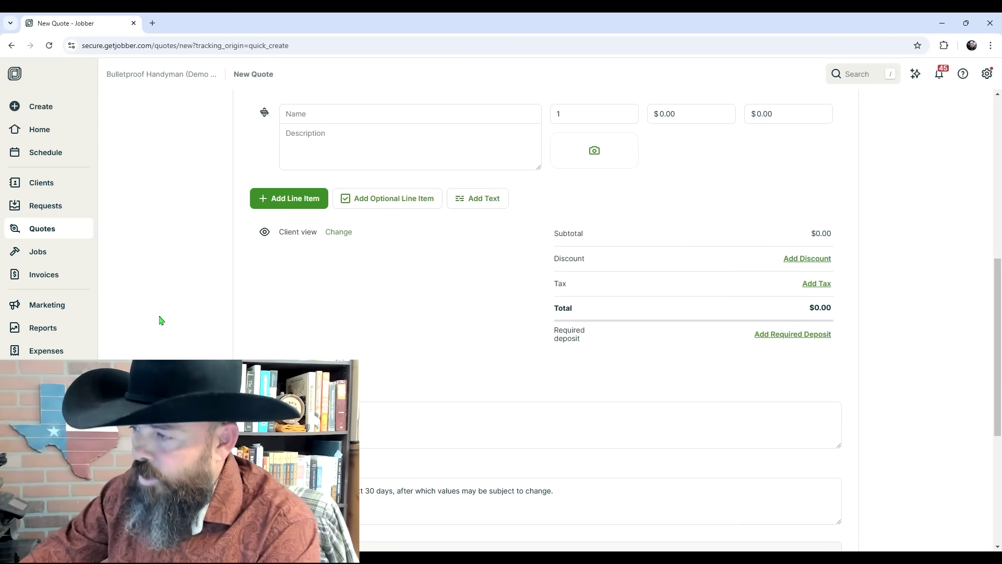
click(375, 204)
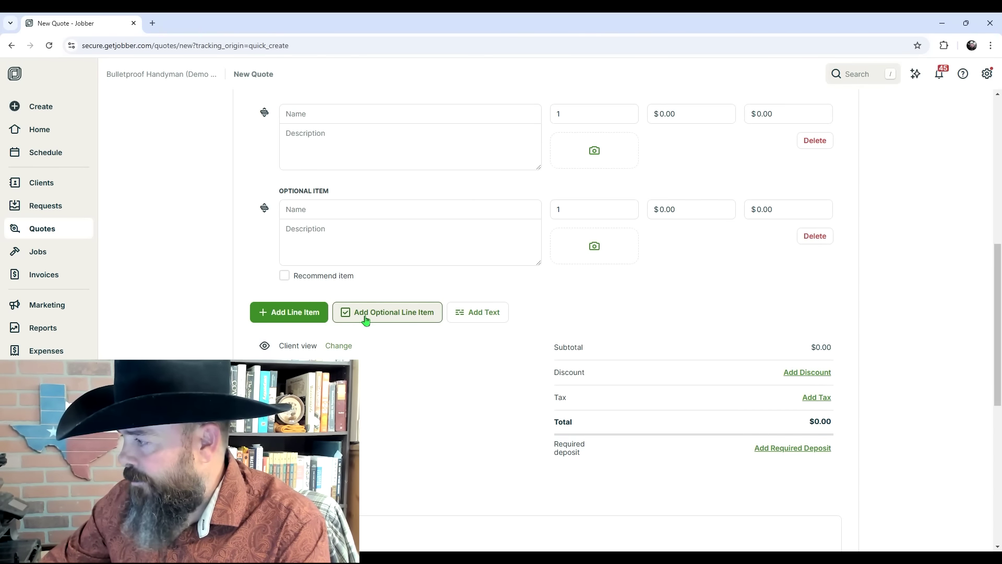
Step: Add a required deposit of 50% (percentage, not dollars) to the quote
scroll(929, 324, down, 2)
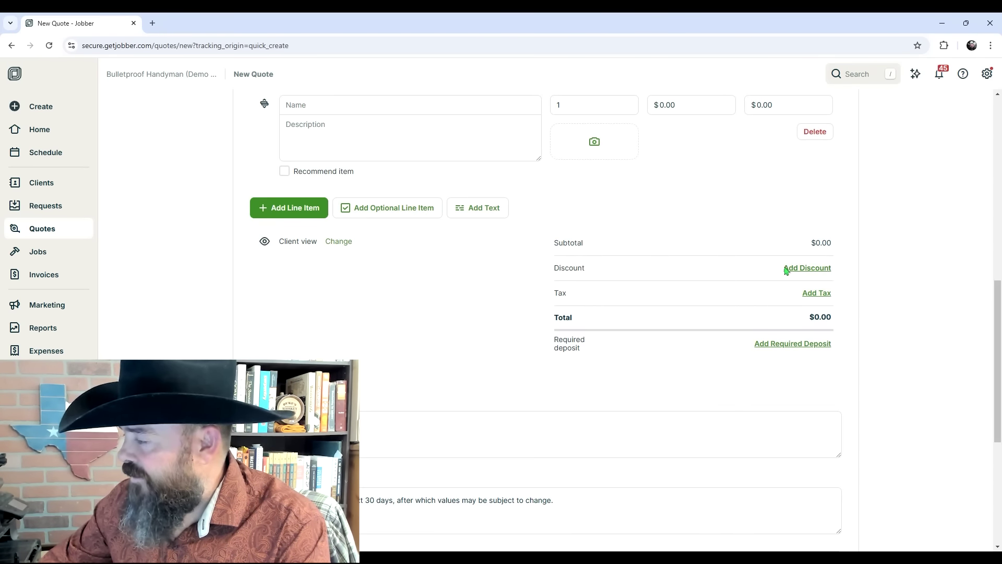
click(778, 349)
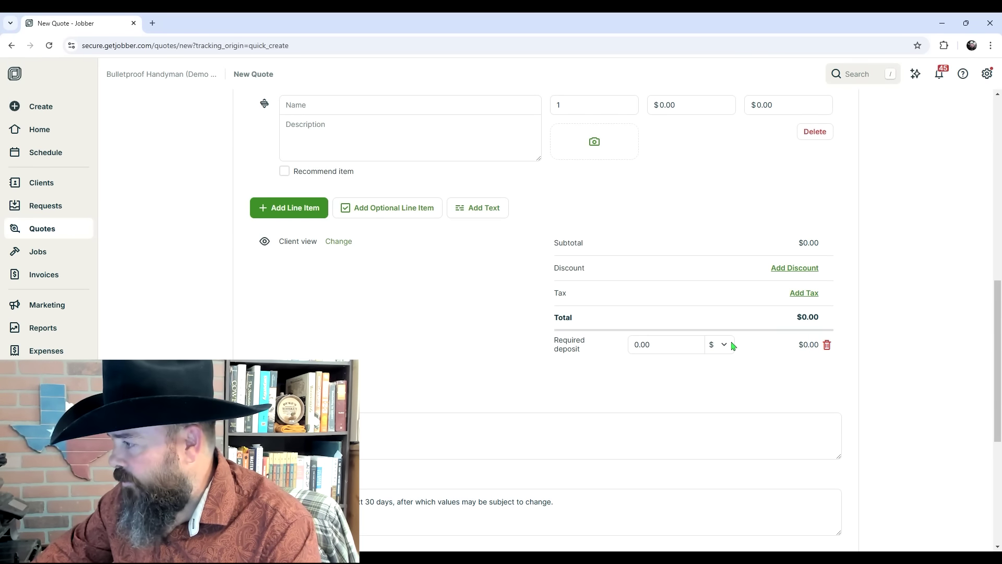
click(717, 355)
click(723, 379)
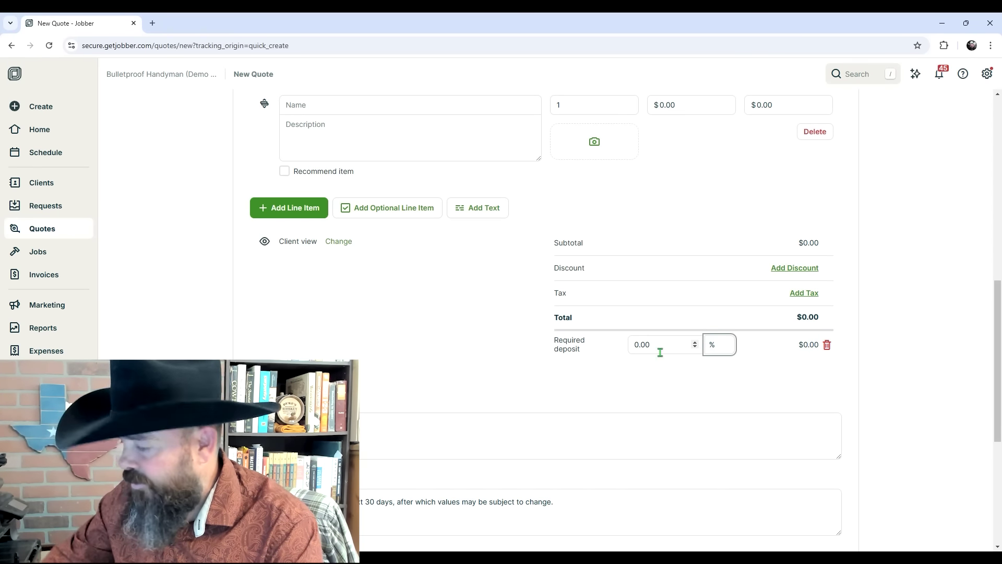
click(665, 343)
key(BackSpace)
key(BackSpace)
key(BackSpace)
key(BackSpace)
text(50)
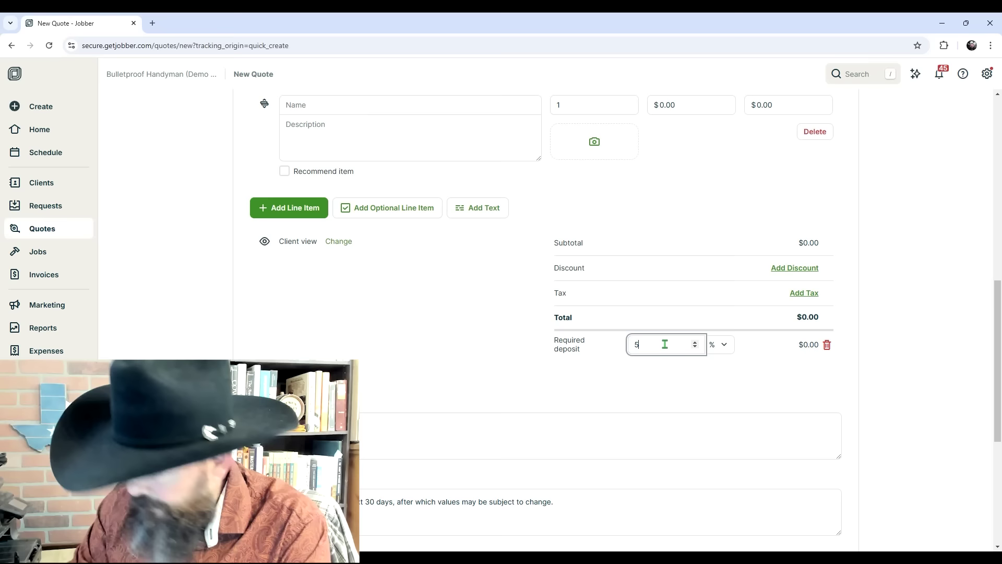
click(596, 381)
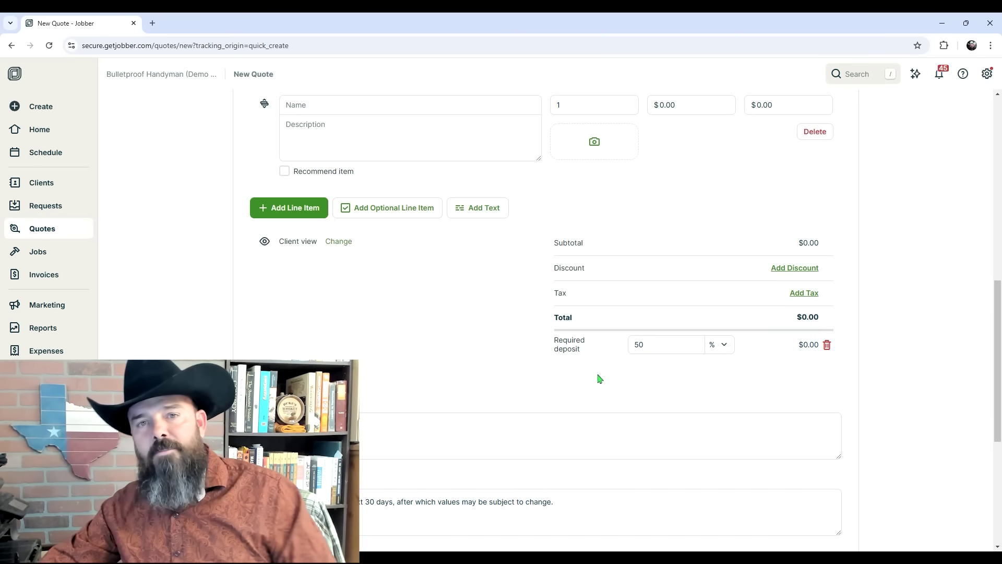
scroll(392, 381, down, 3)
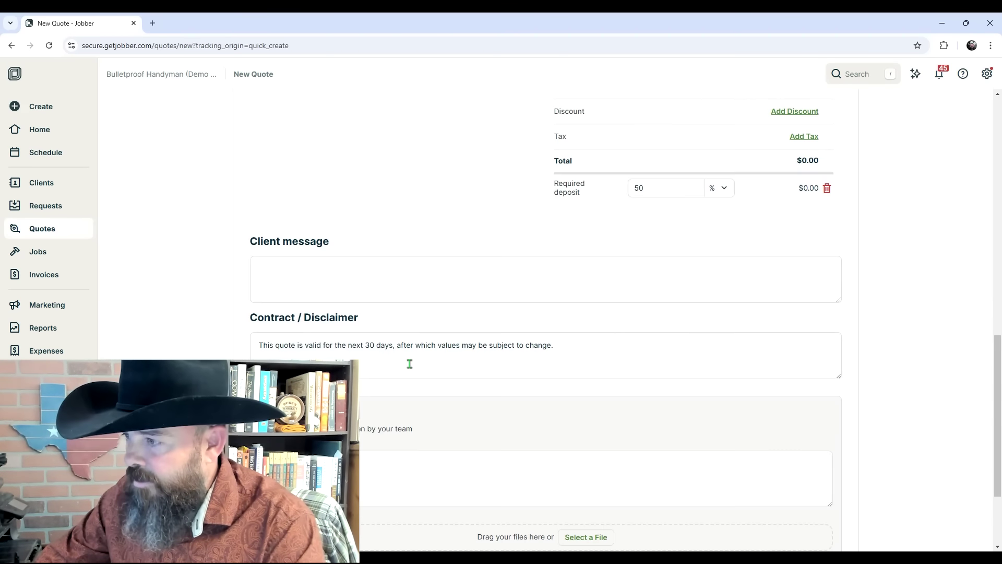
scroll(392, 277, down, 3)
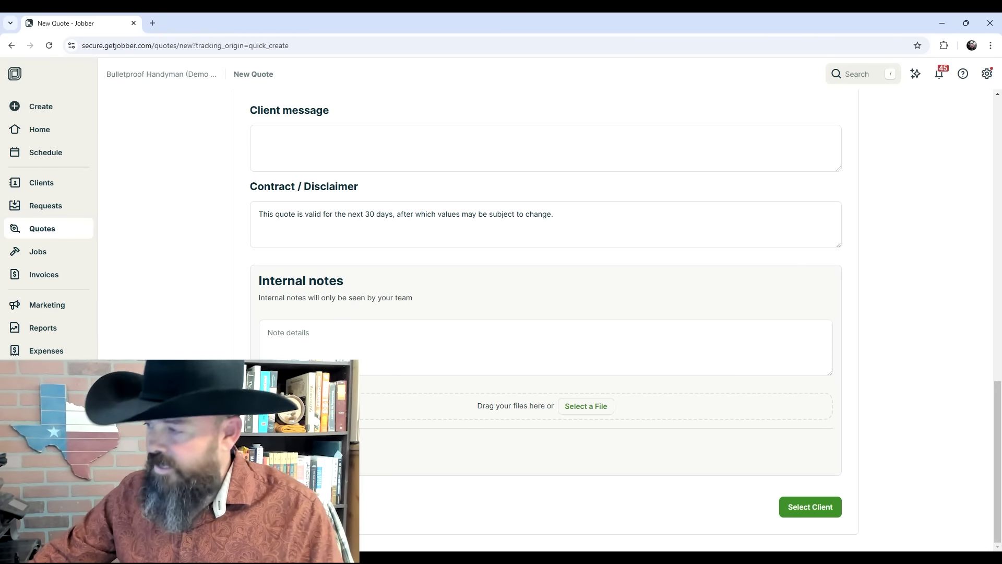
Step: Open the Fancy Nancy Realty And Management LLC client record from the Clients list
click(40, 130)
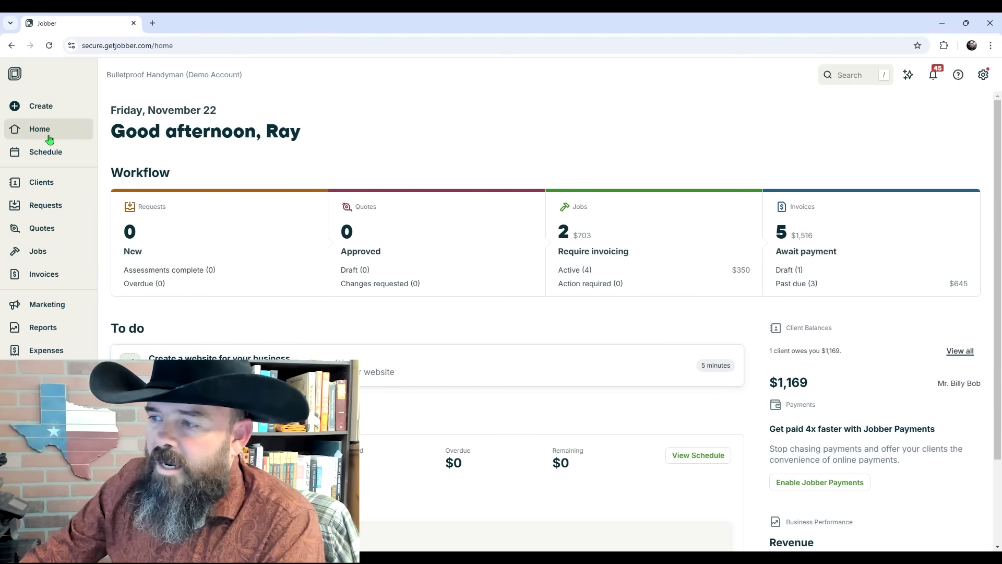
click(42, 184)
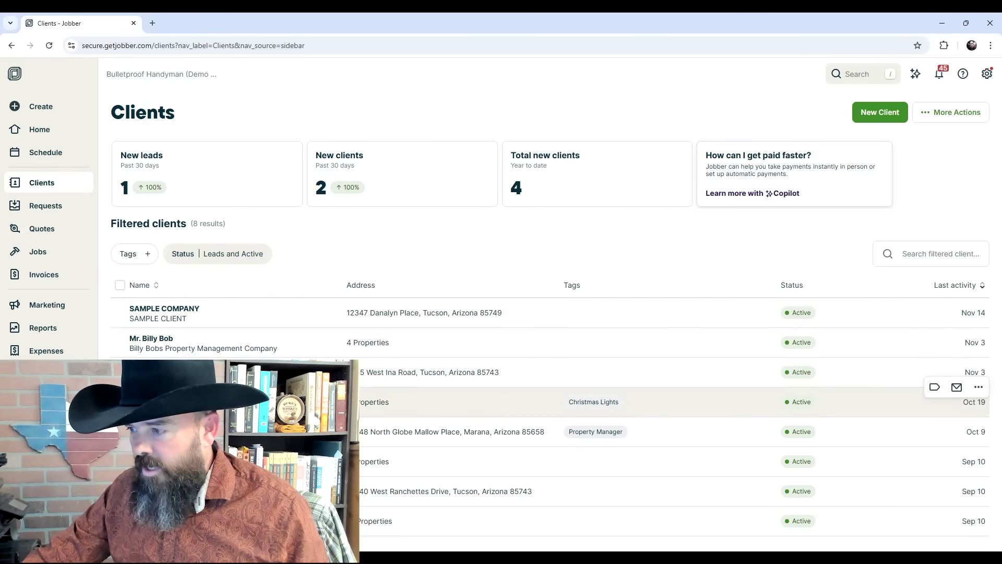
click(292, 402)
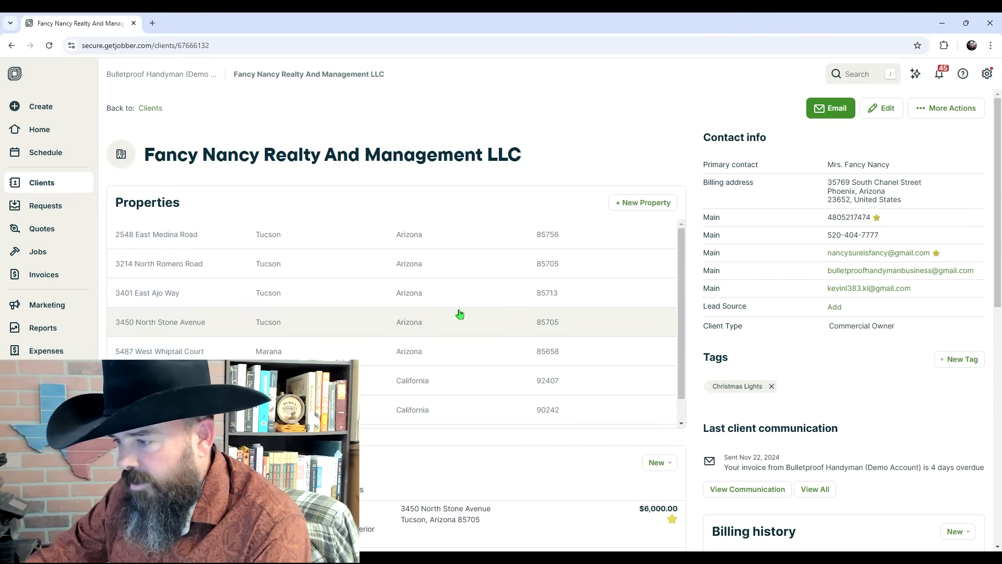
scroll(459, 313, down, 10)
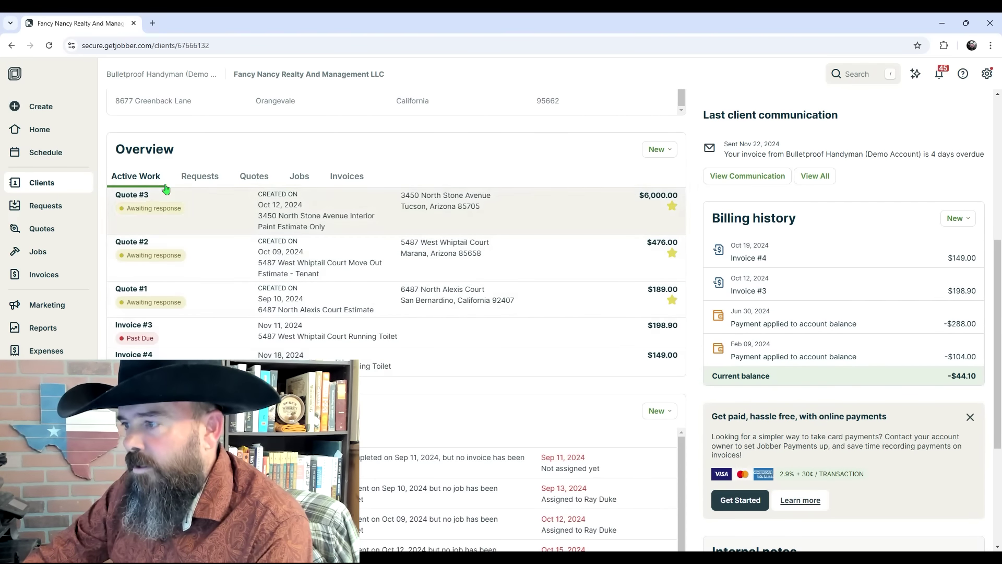
Step: Browse the client's requests, quotes, jobs and past-due invoices, then its schedule and billing history
click(205, 180)
click(253, 178)
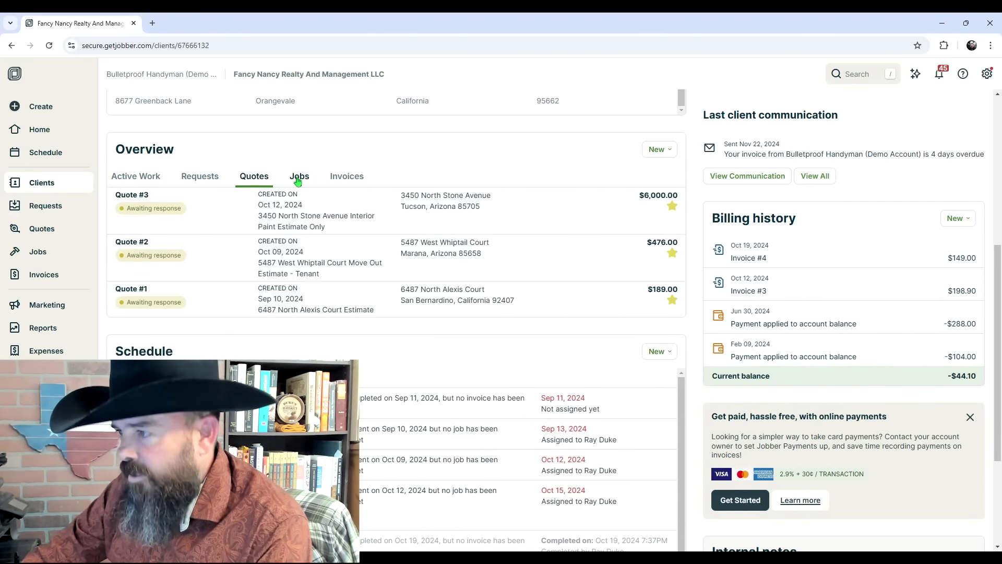
click(298, 180)
click(347, 177)
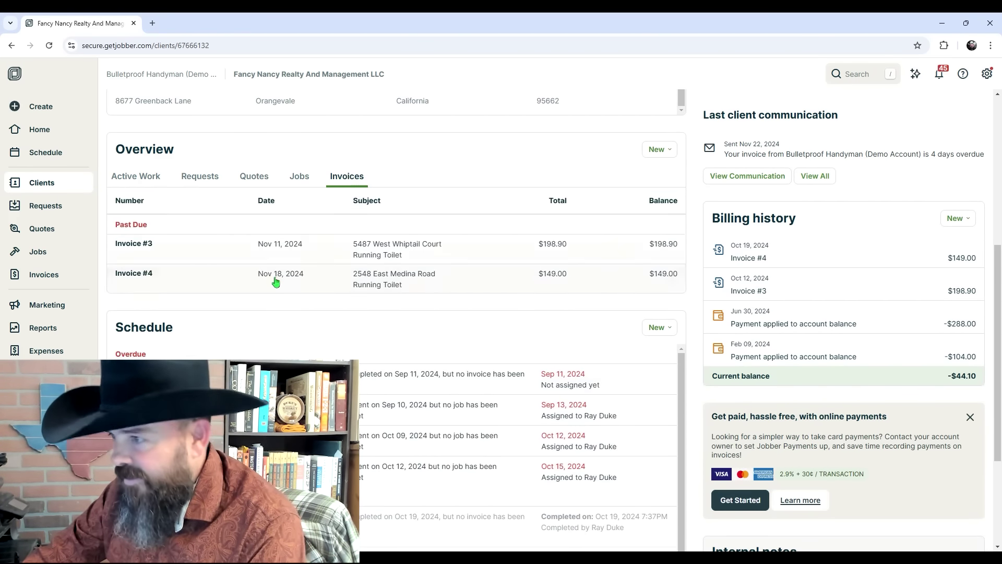
scroll(282, 287, down, 2)
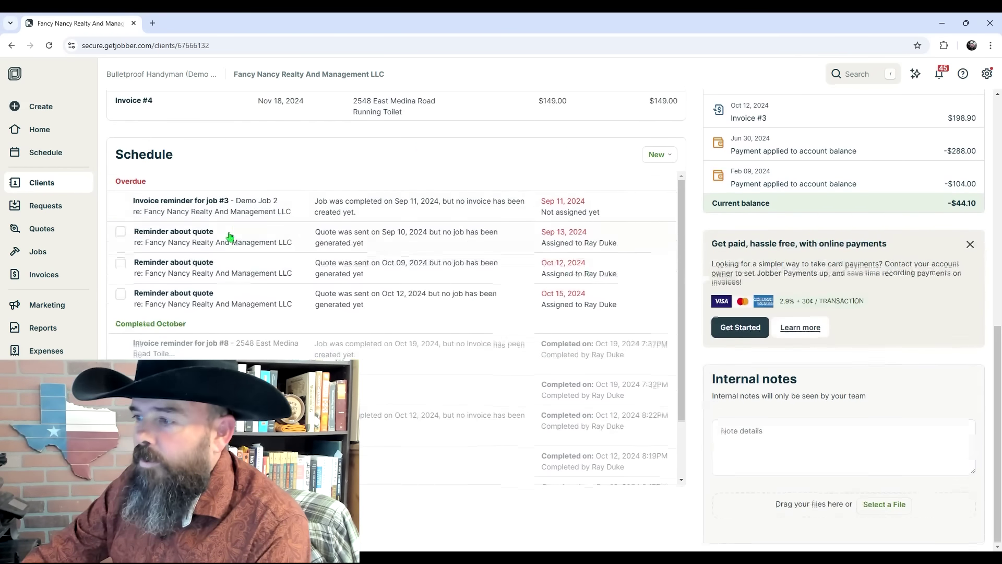
scroll(230, 233, down, 2)
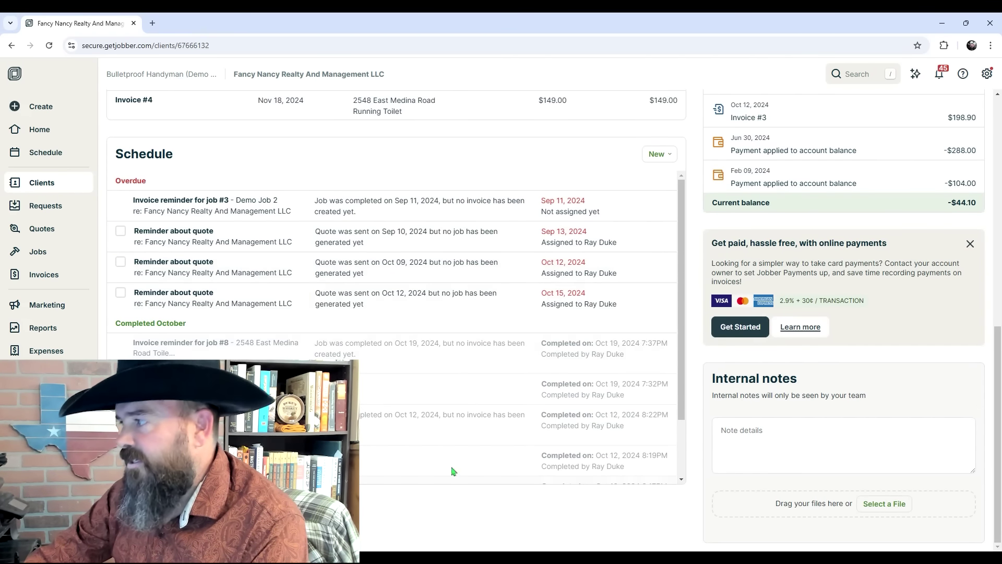
scroll(413, 443, up, 4)
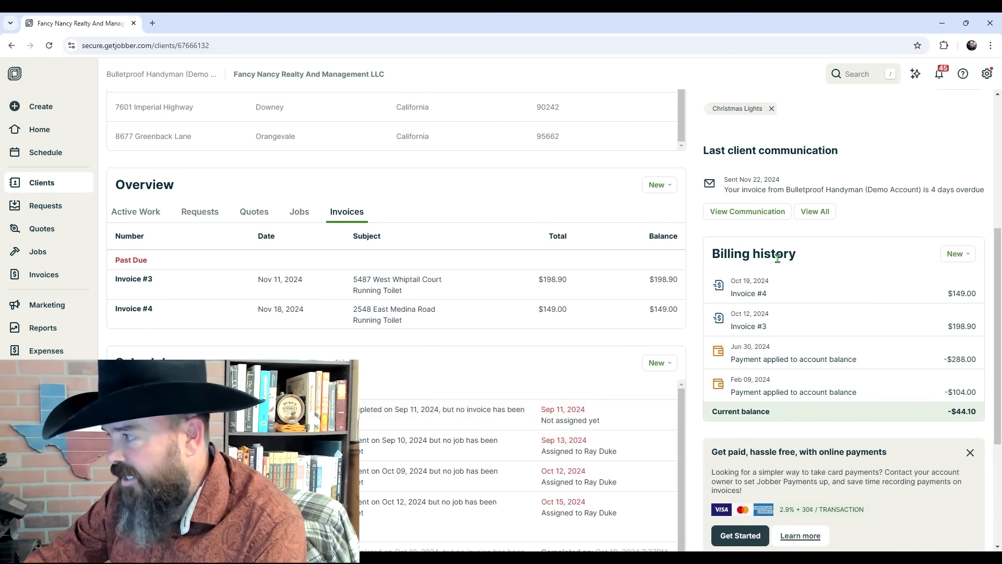
scroll(777, 258, down, 3)
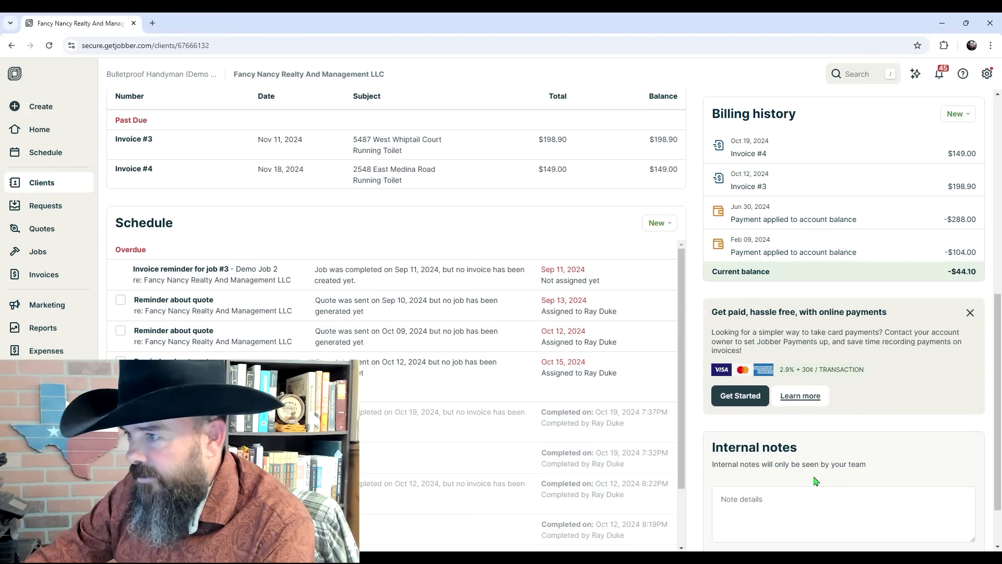
scroll(816, 480, down, 2)
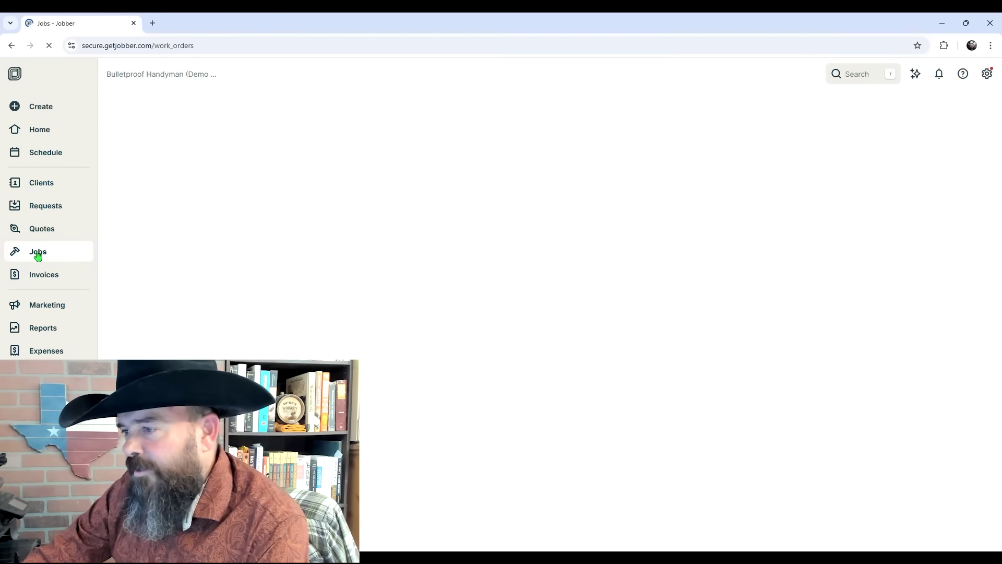
Step: Mark job #9's overdue Nov 03, 2024 visit complete and close the job
scroll(486, 368, down, 2)
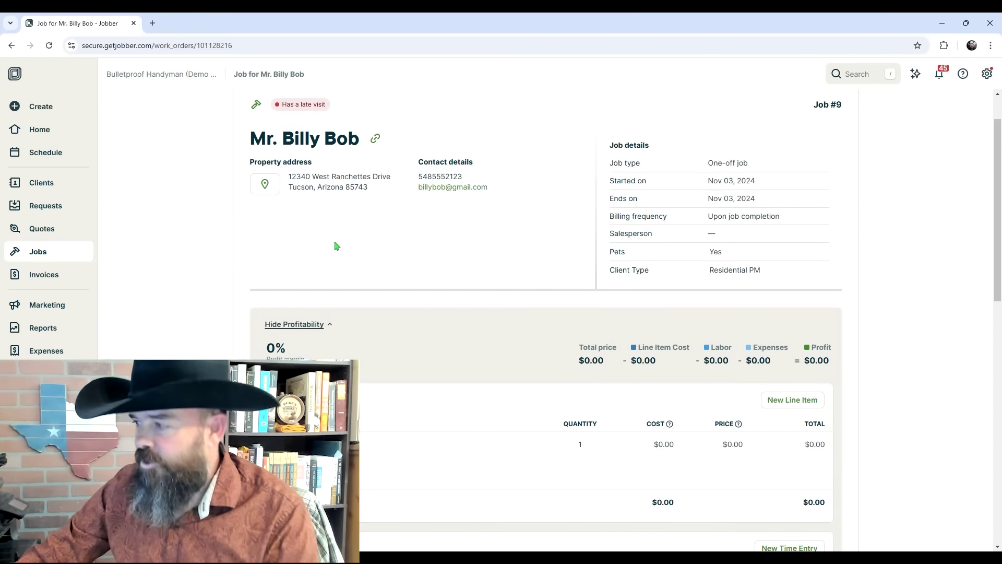
scroll(336, 245, down, 2)
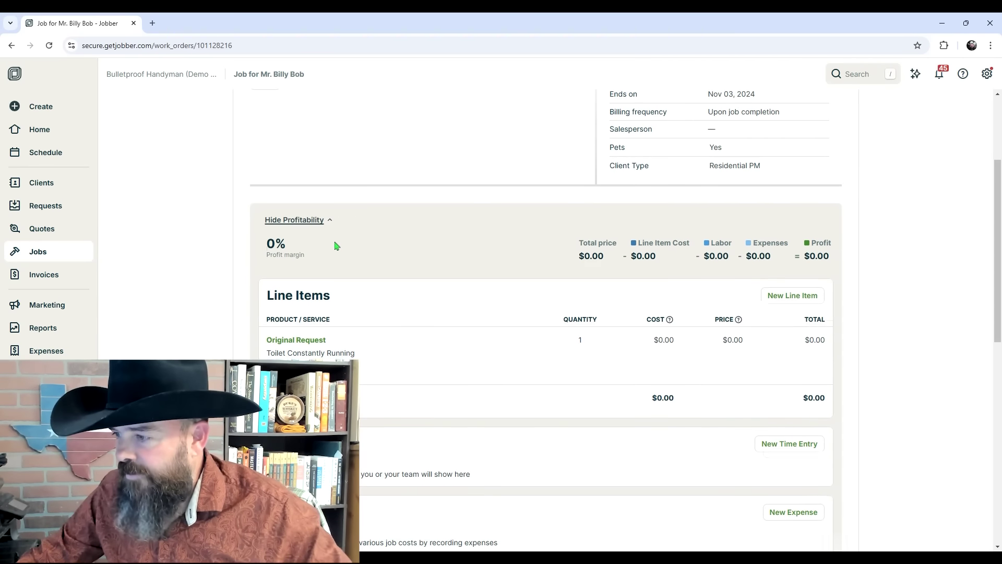
scroll(336, 246, down, 9)
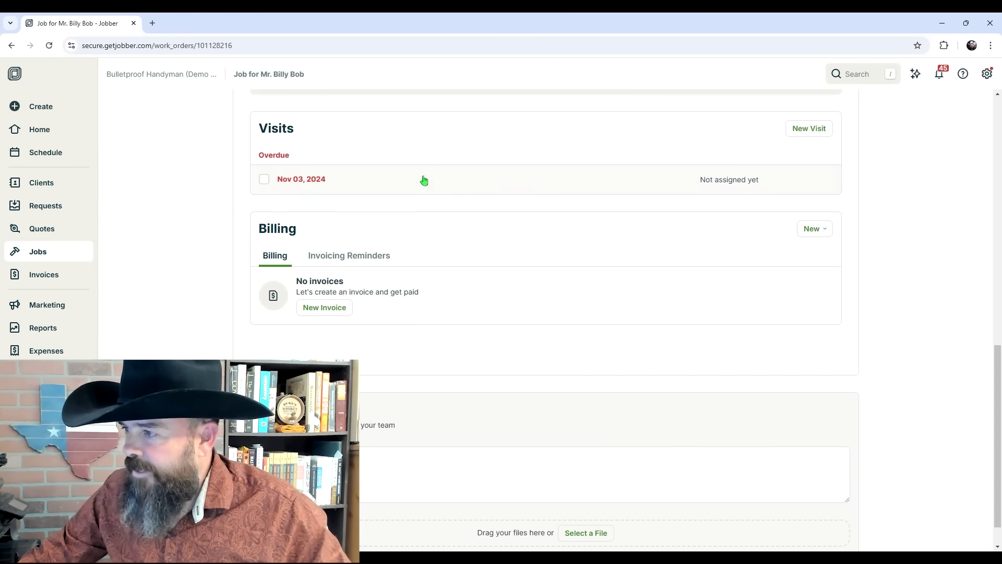
click(457, 189)
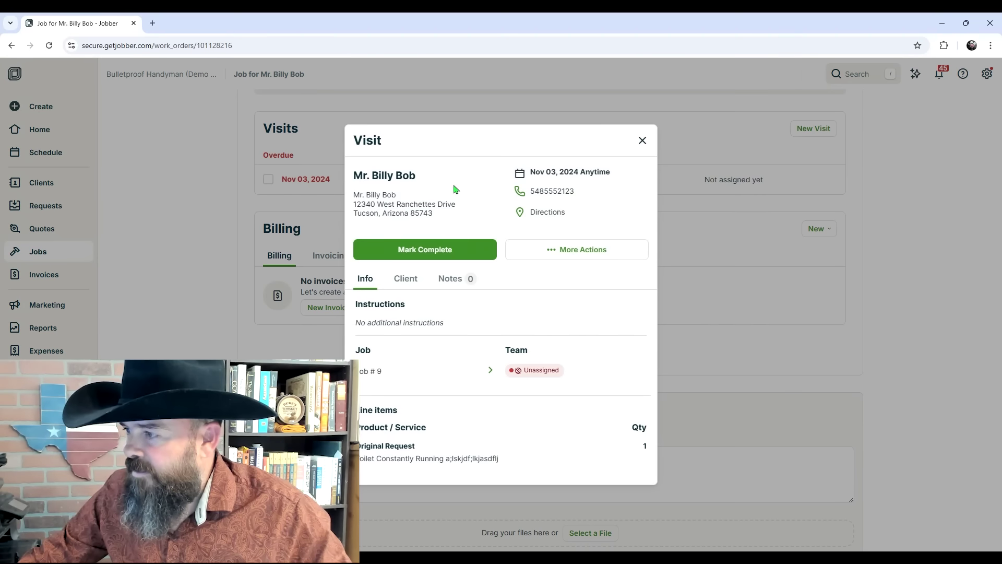
click(413, 252)
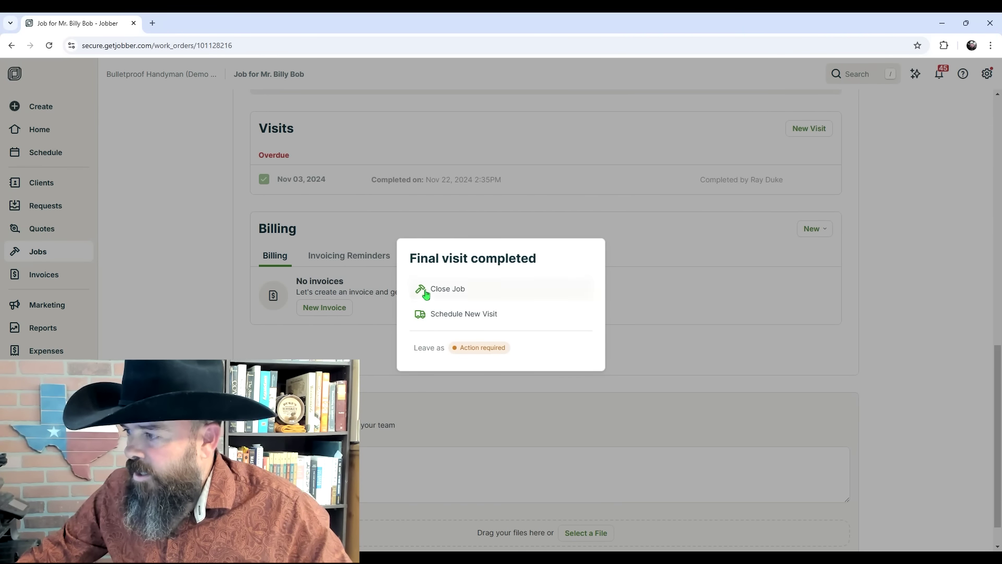
click(444, 297)
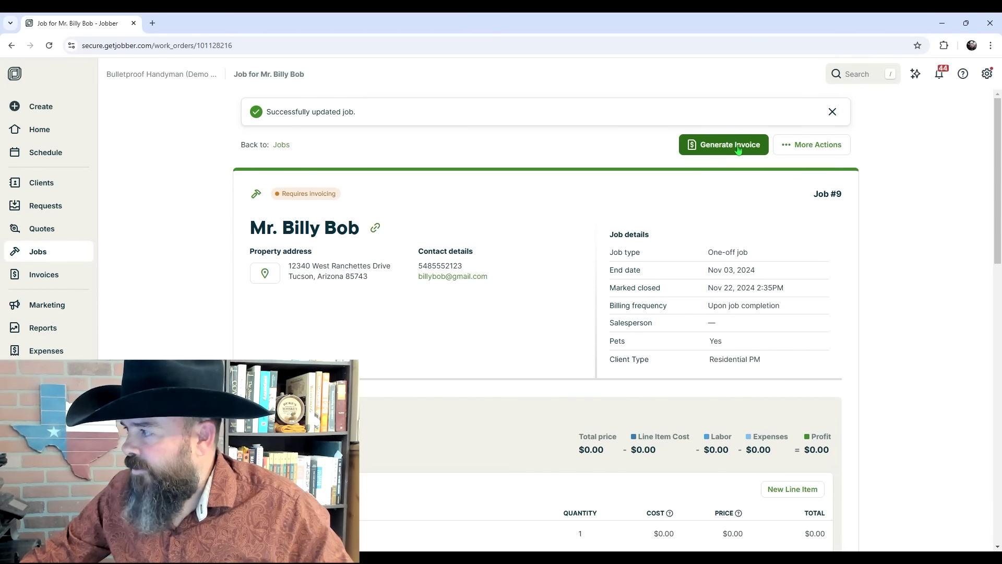
Step: Create draft invoice #7 from closed job #9 and review its Save And options without saving
click(738, 148)
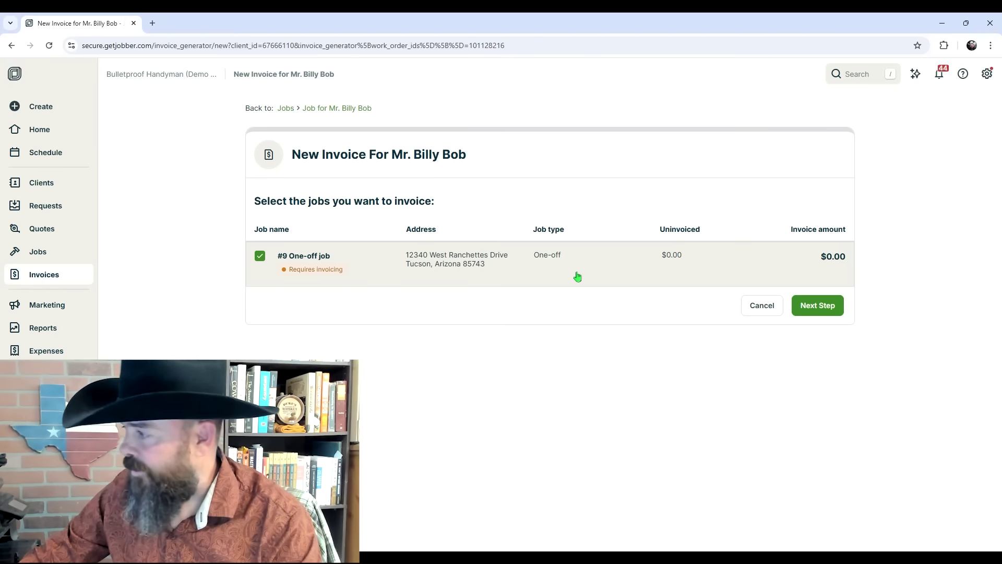
click(808, 313)
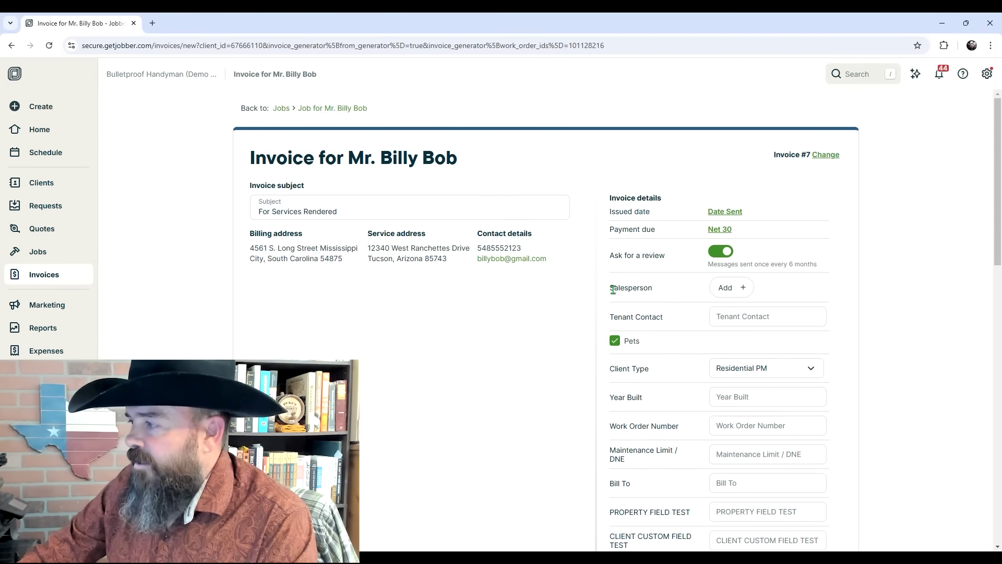
scroll(511, 296, down, 4)
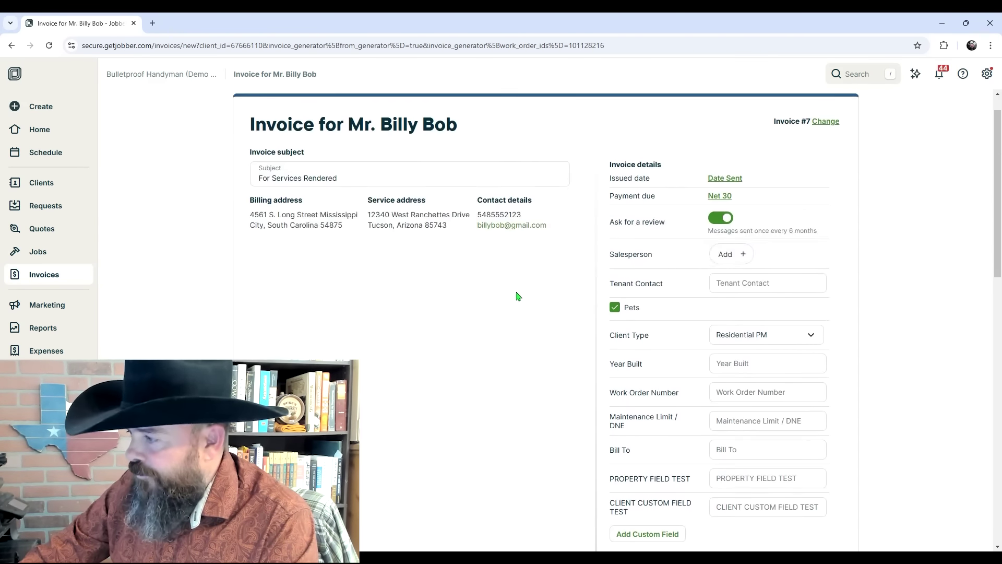
scroll(516, 295, down, 8)
scroll(517, 298, down, 4)
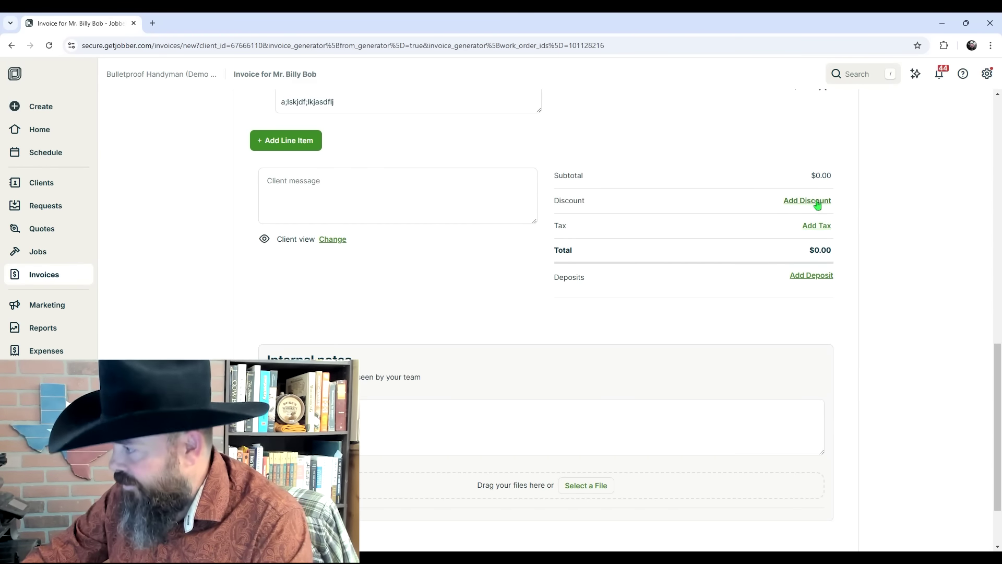
scroll(640, 317, down, 2)
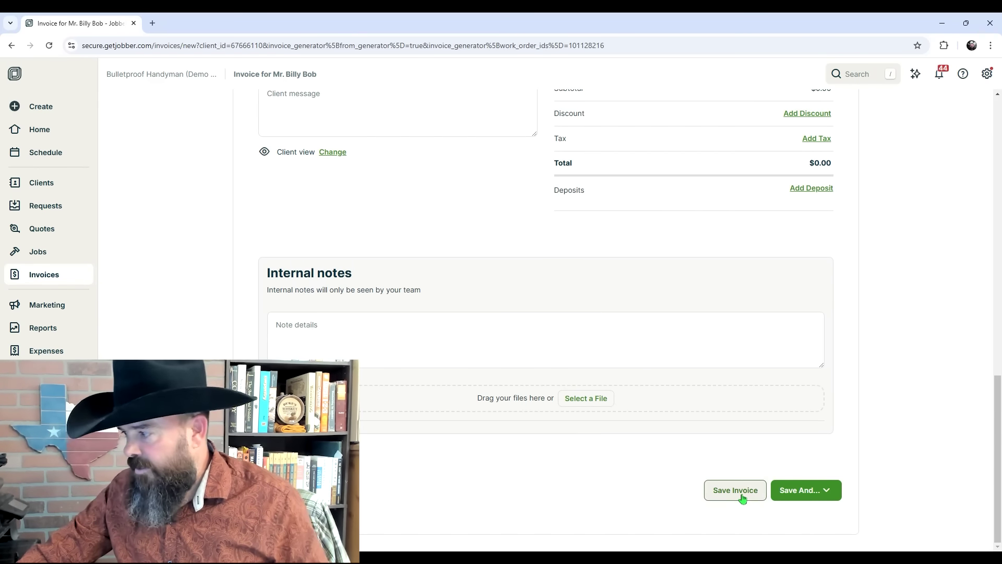
click(824, 495)
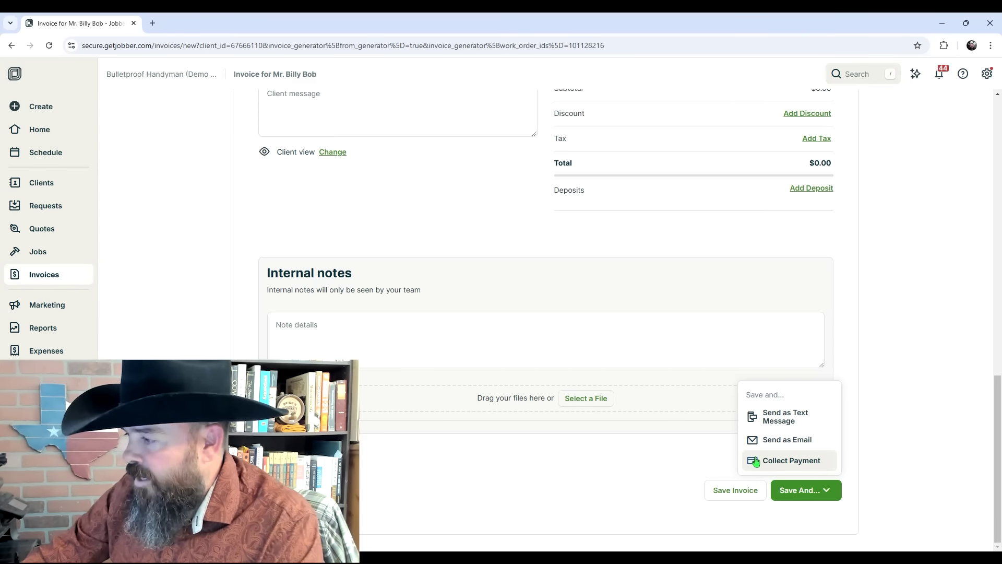
click(179, 357)
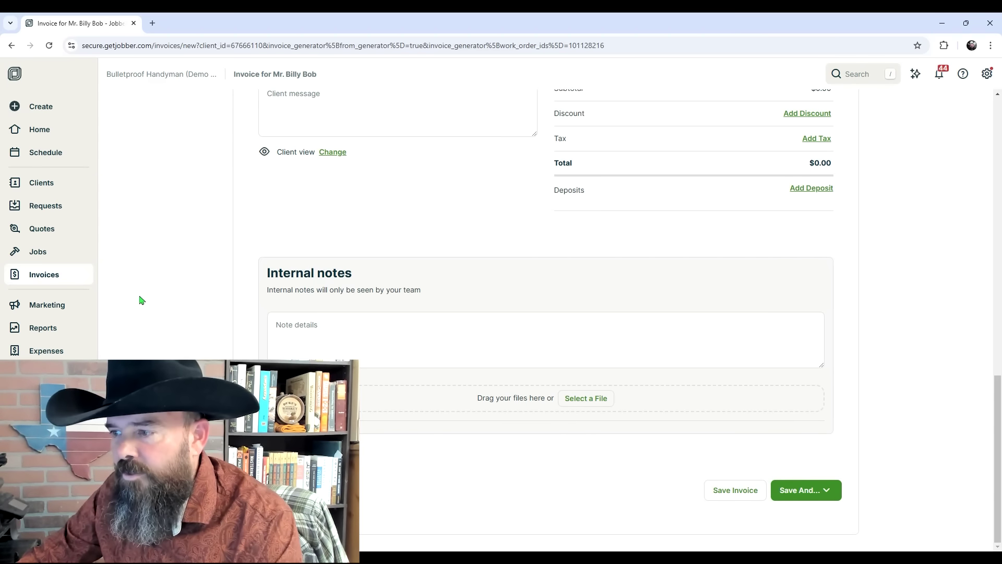
Step: Open Marketing to view Reviews: a 4.5 average rating from 30 reviews and 42 SMS sent
click(57, 309)
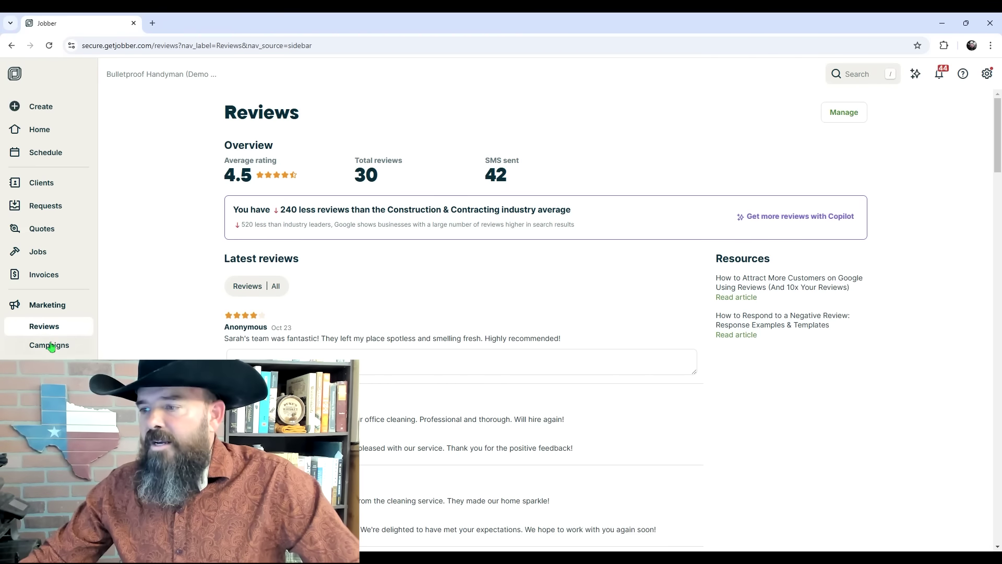
Step: Open Marketing Campaigns and show the Automated tab, which has zero campaigns
click(50, 346)
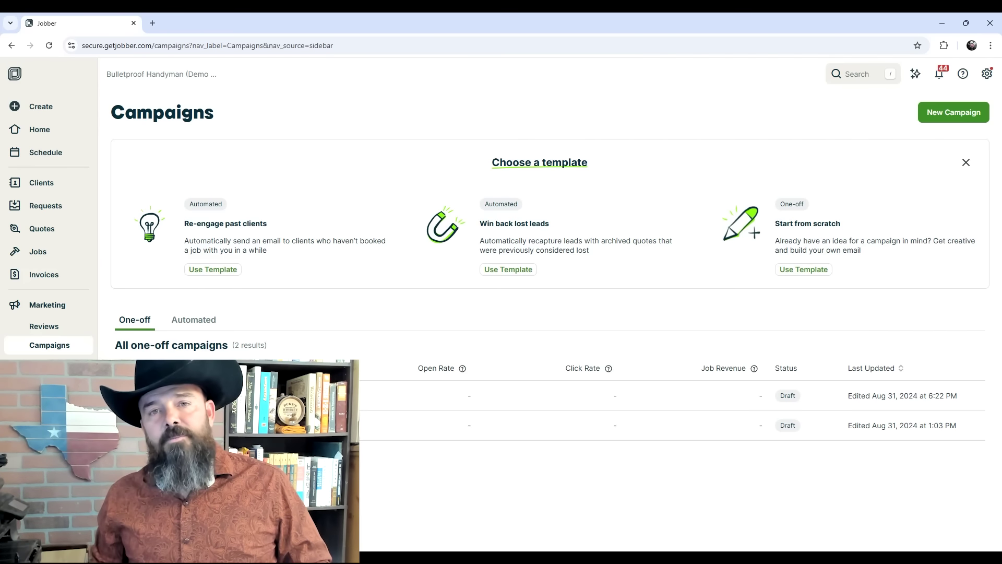
click(202, 326)
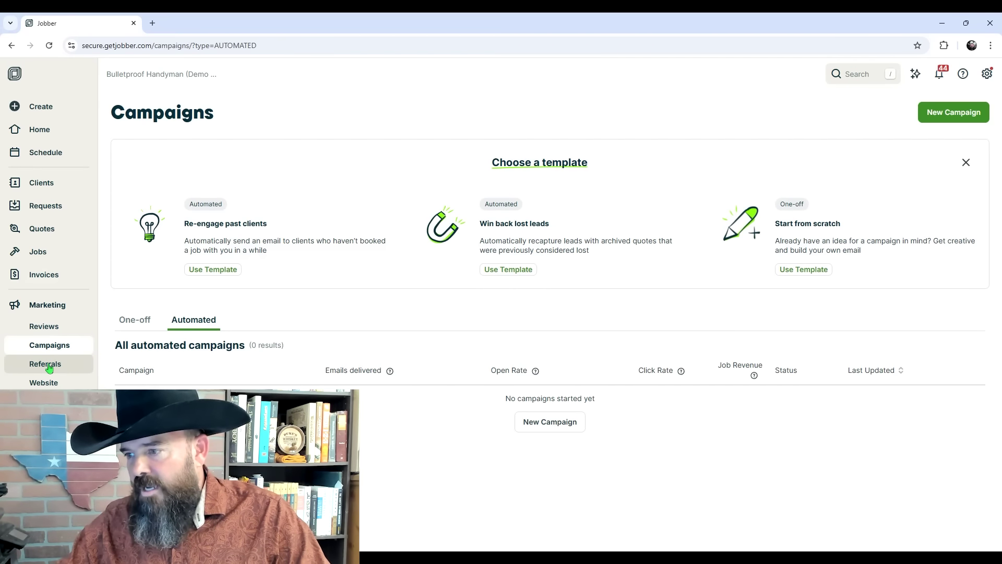
Step: Open the Referrals setup offering a fixed $10 credit per successful referral
click(49, 368)
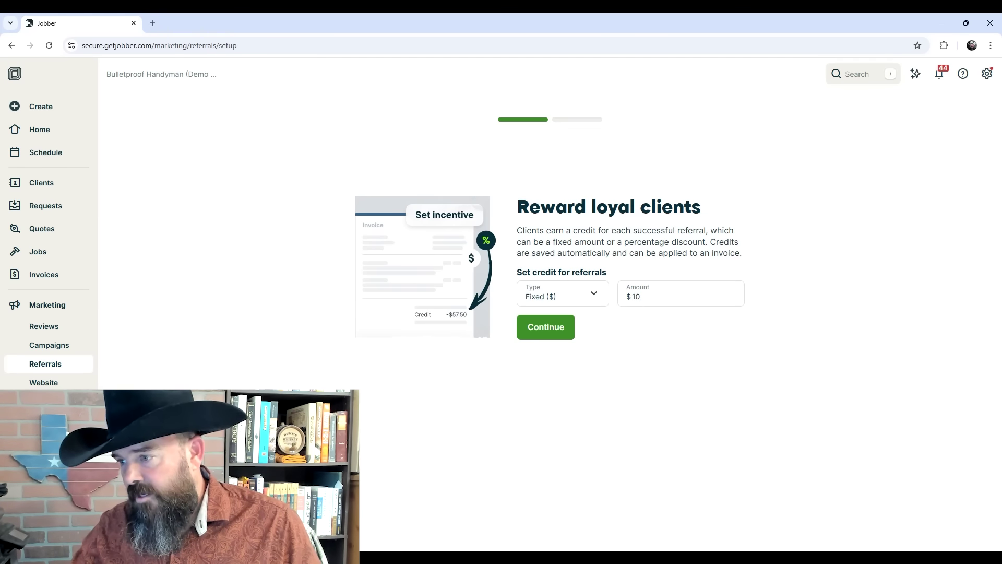
Step: Open the Website page inviting the business to create a free professional website
click(57, 385)
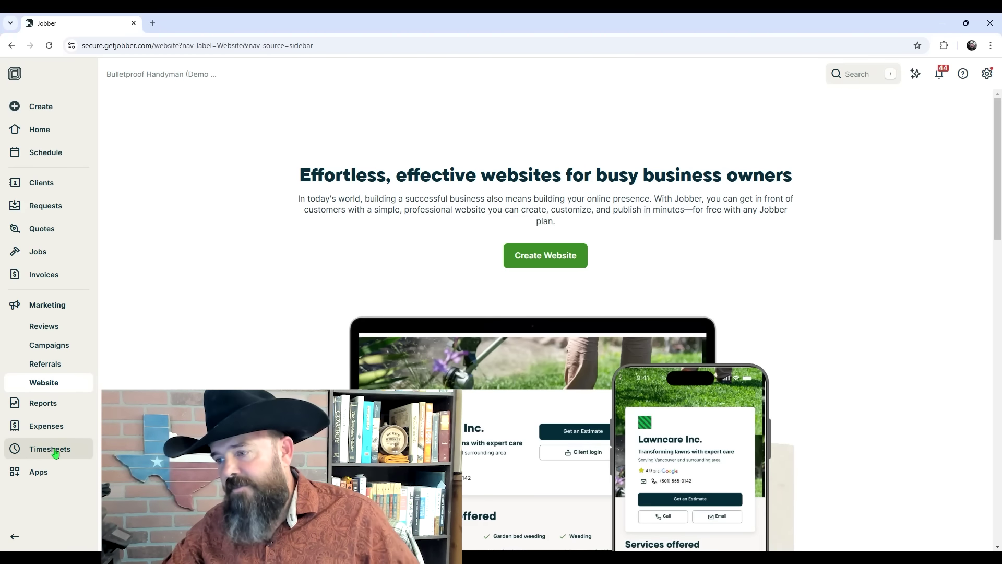
Step: Go through Timesheets and Approve Timesheets to Confirm Payroll, showing every member Paid with 0:00 hours
click(56, 453)
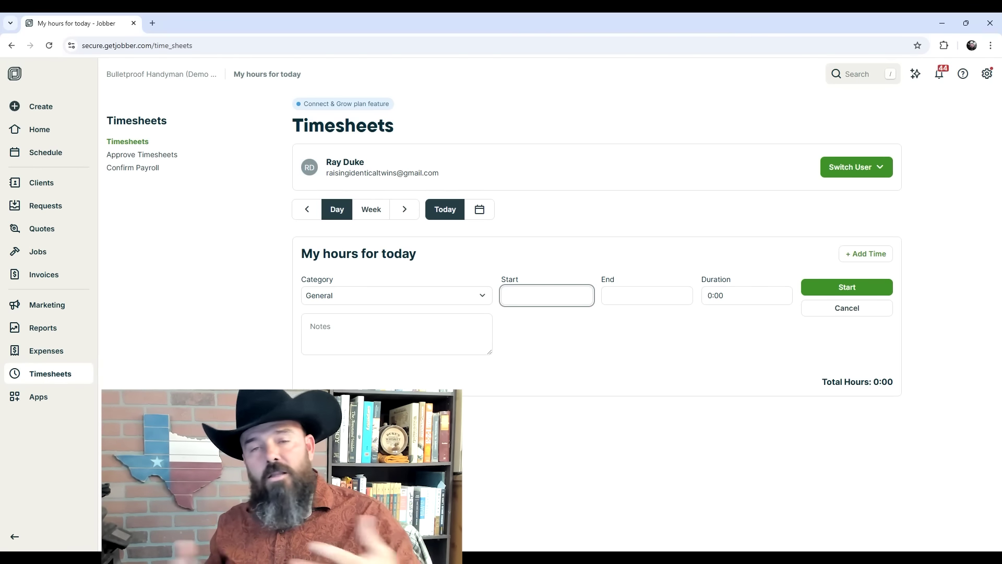
click(124, 155)
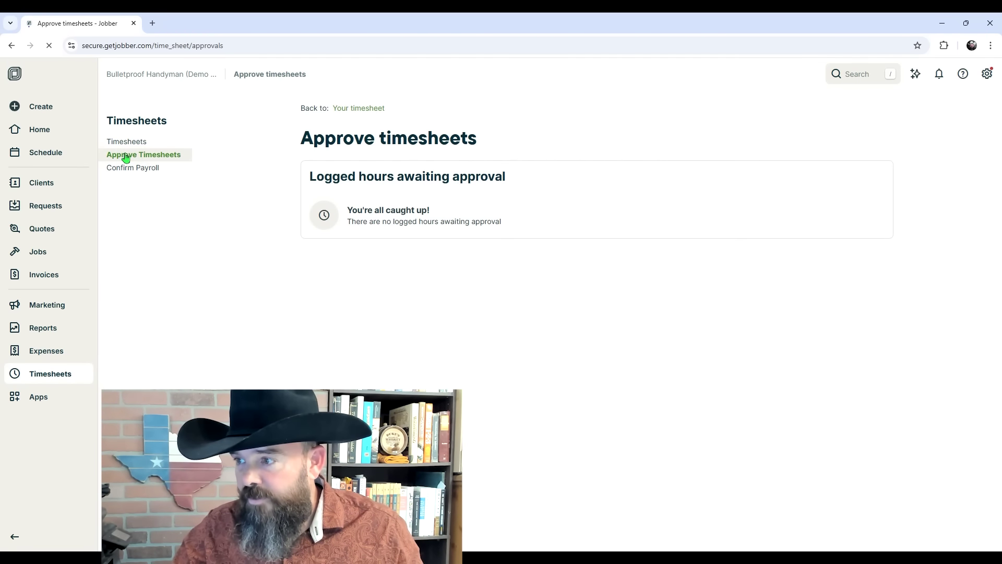
click(125, 173)
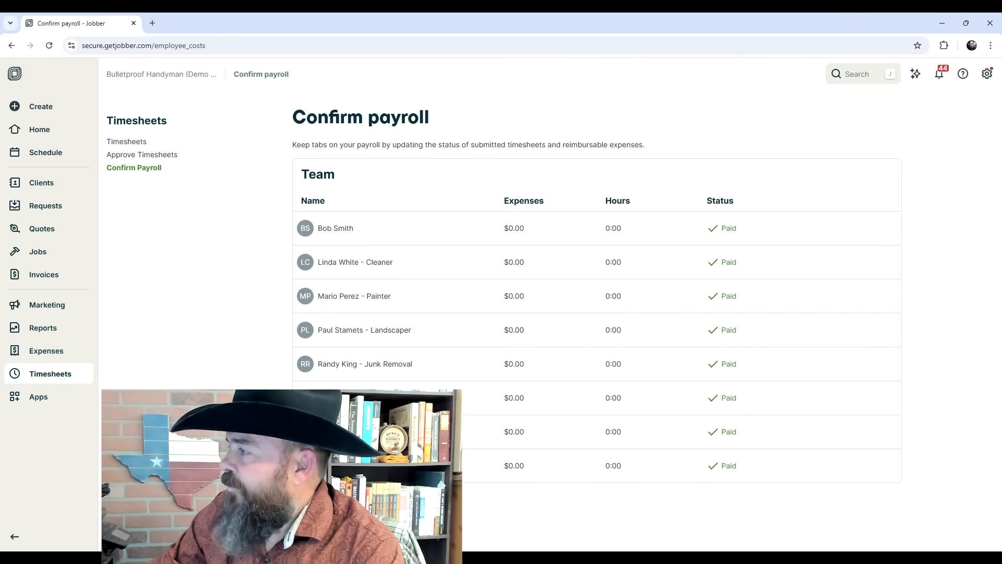
Step: Open Manage Team, then the cleaner's Edit User page, scrolled down to the preset permission levels
click(989, 75)
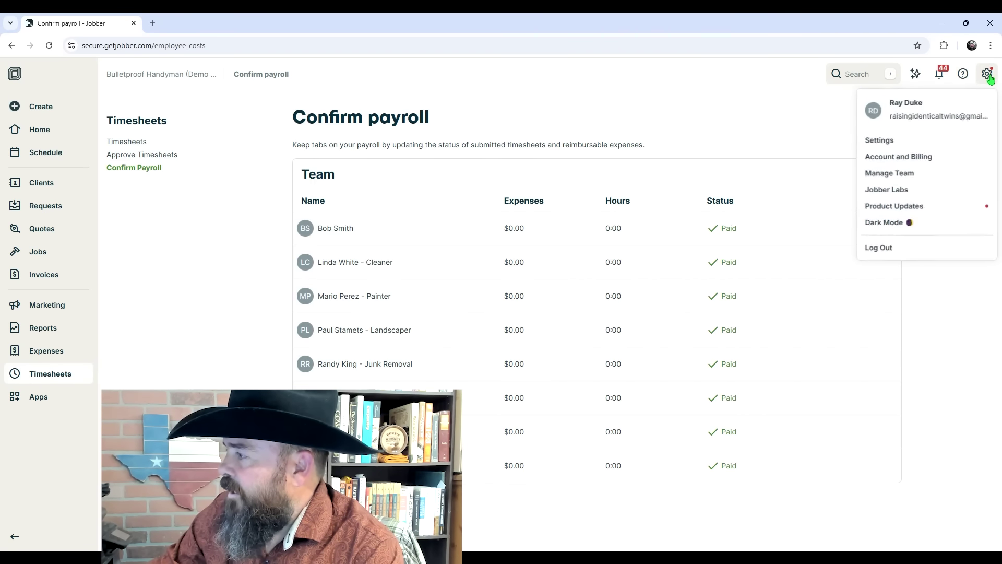
click(883, 177)
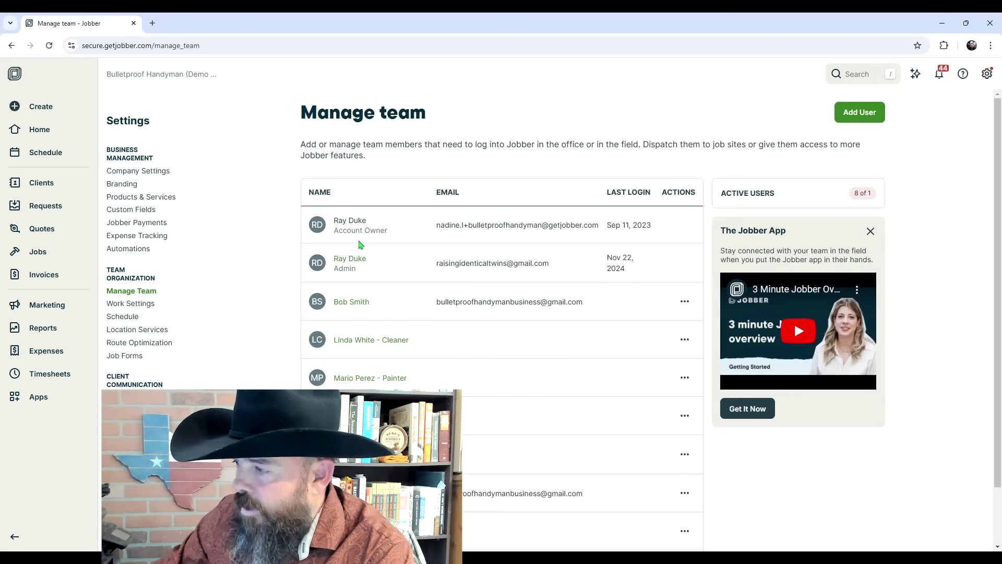
click(378, 343)
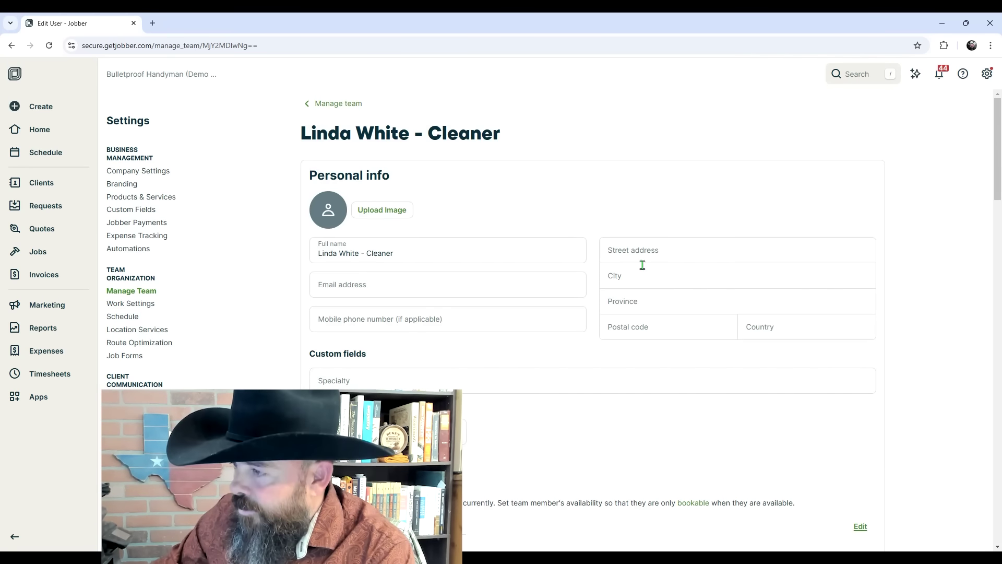
scroll(524, 288, down, 2)
scroll(573, 324, down, 4)
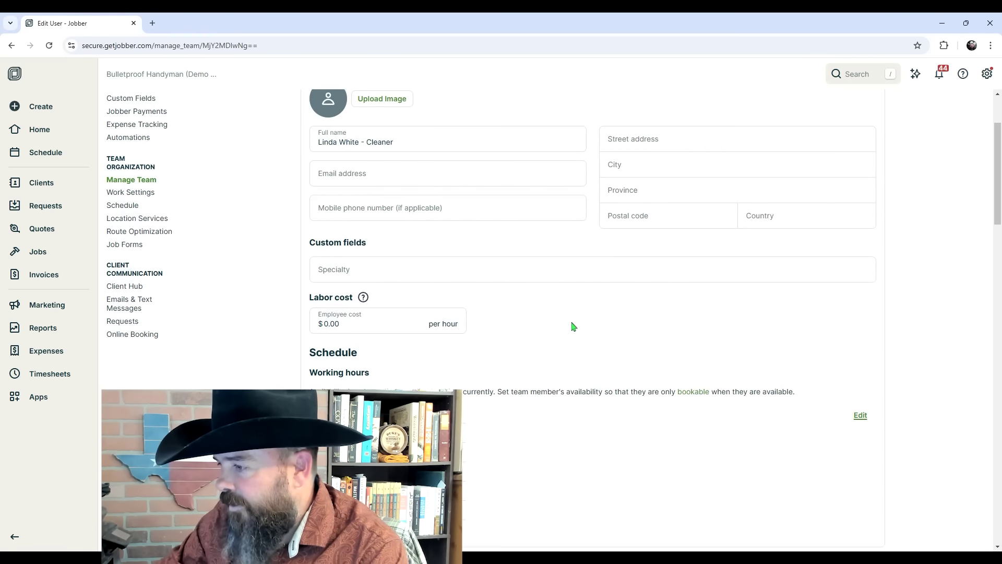
scroll(572, 324, down, 6)
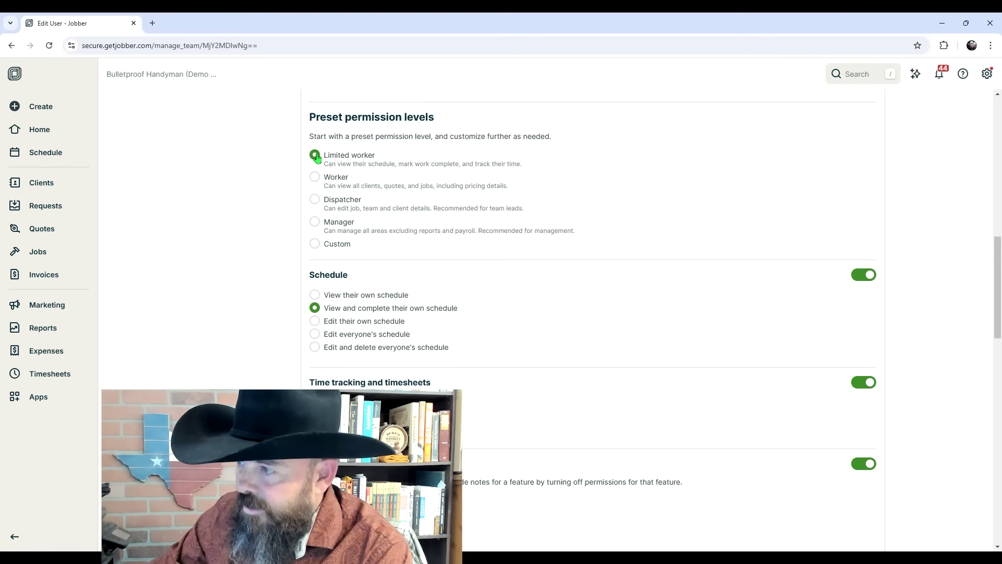
Step: Compare the Worker, Dispatcher, Manager and Custom presets, ending back on Worker
click(316, 177)
click(315, 199)
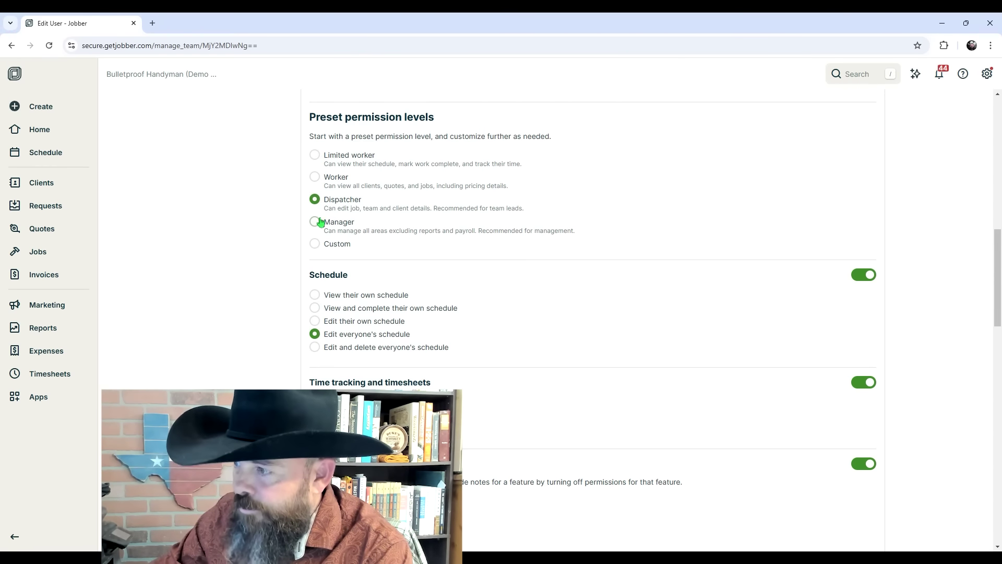
click(316, 221)
click(314, 243)
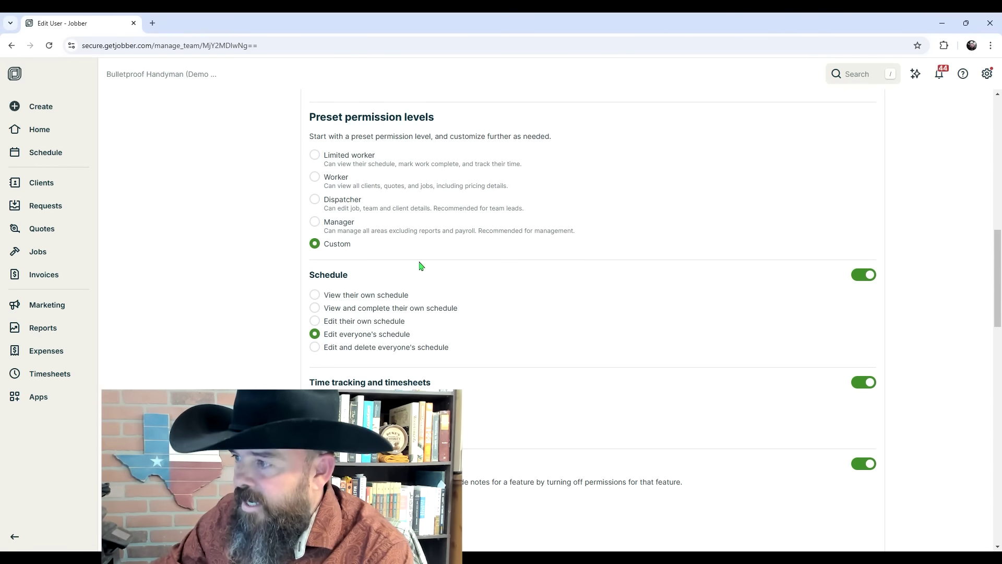
click(314, 178)
scroll(392, 180, down, 2)
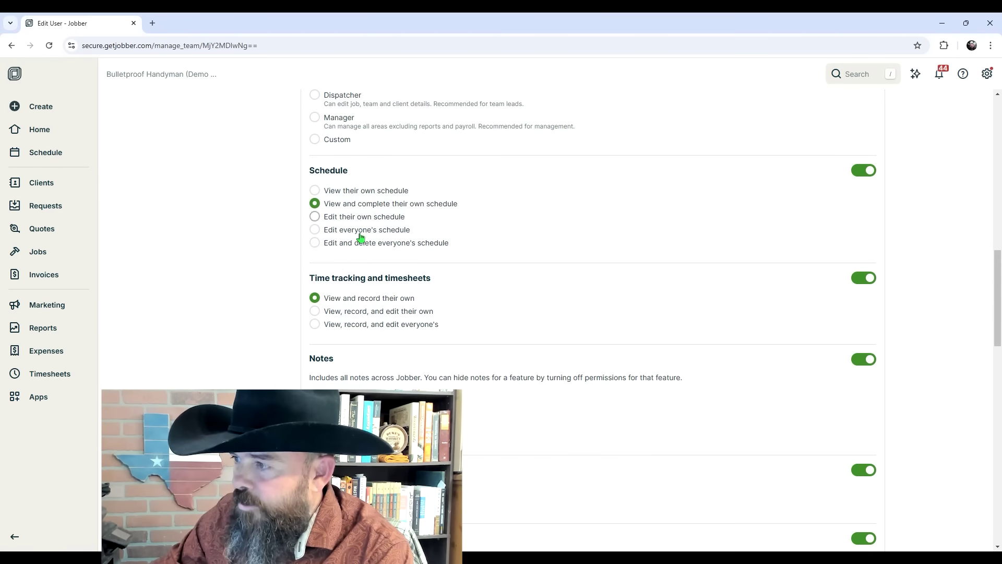
scroll(319, 245, up, 1)
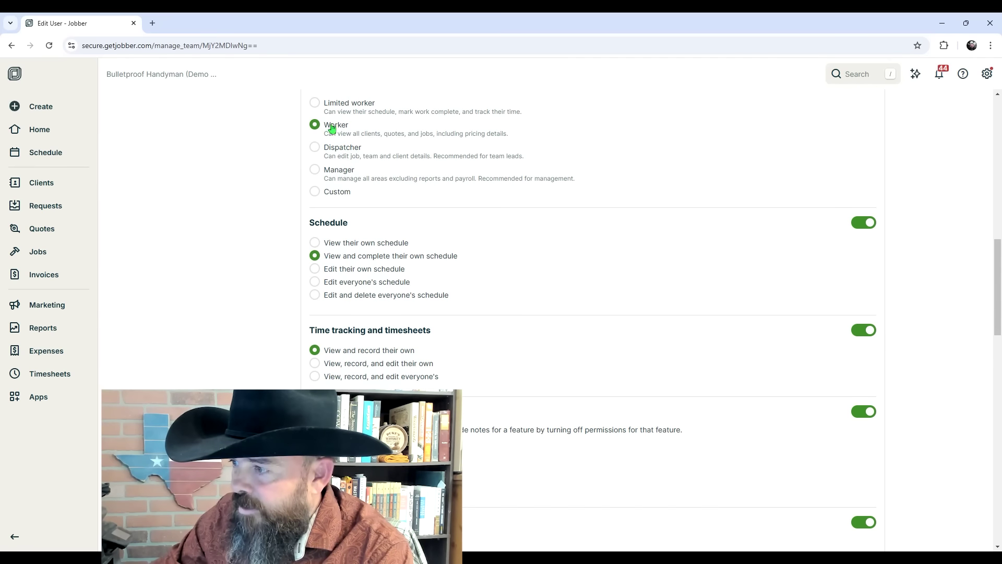
Step: Allow the cleaner to edit their own schedule, making permissions Custom, and review the other sections
click(316, 270)
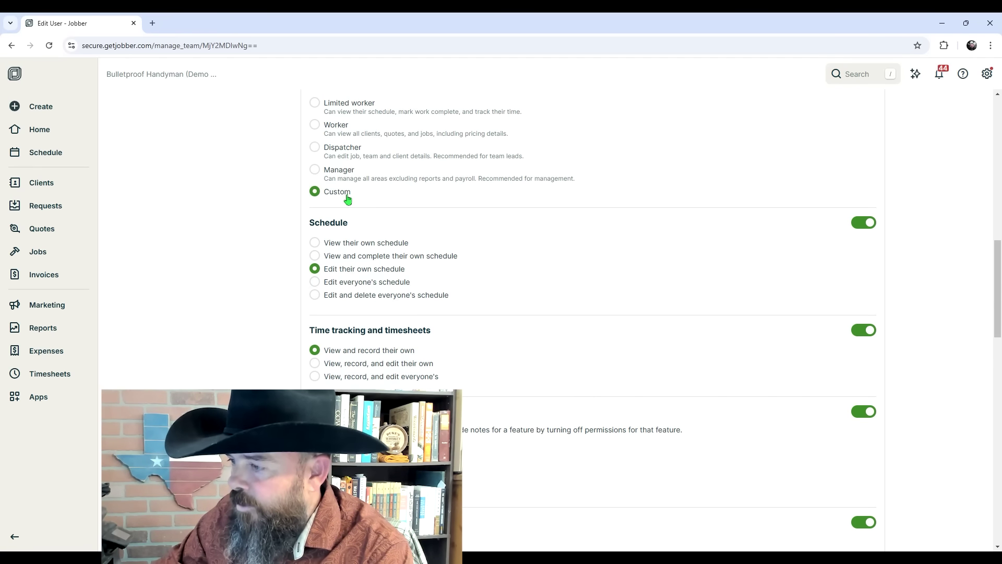
scroll(512, 264, down, 7)
scroll(506, 280, up, 9)
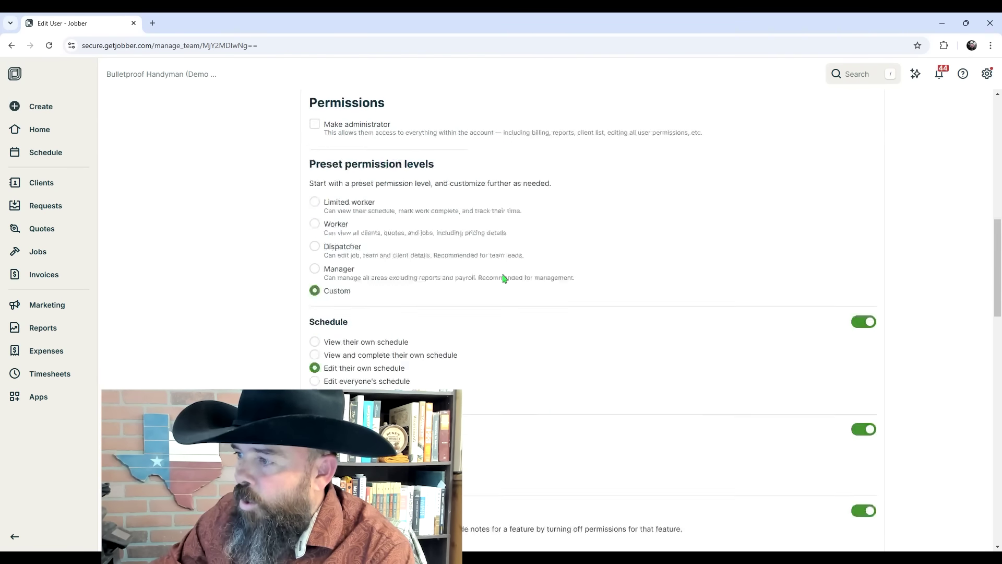
scroll(409, 292, down, 2)
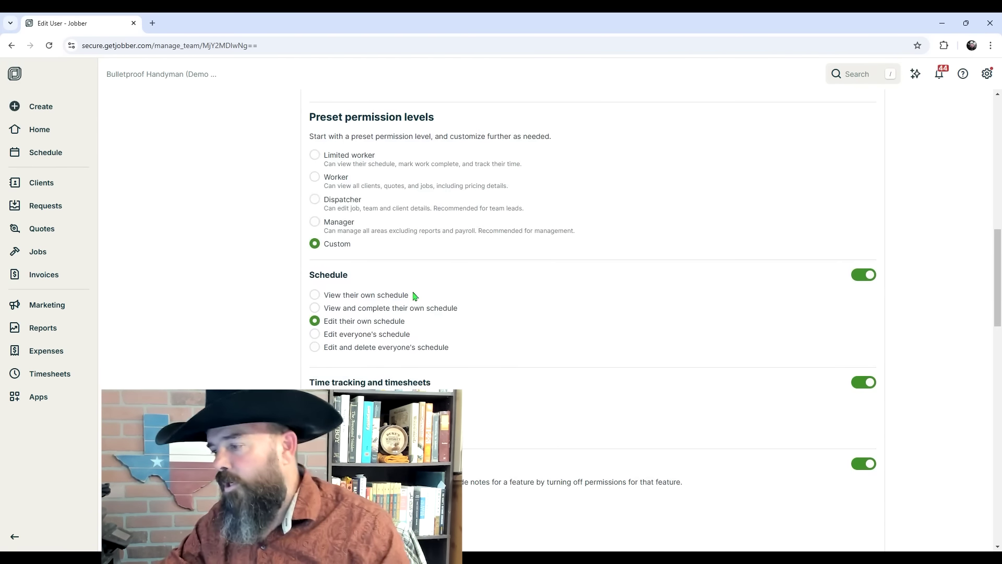
scroll(414, 296, down, 8)
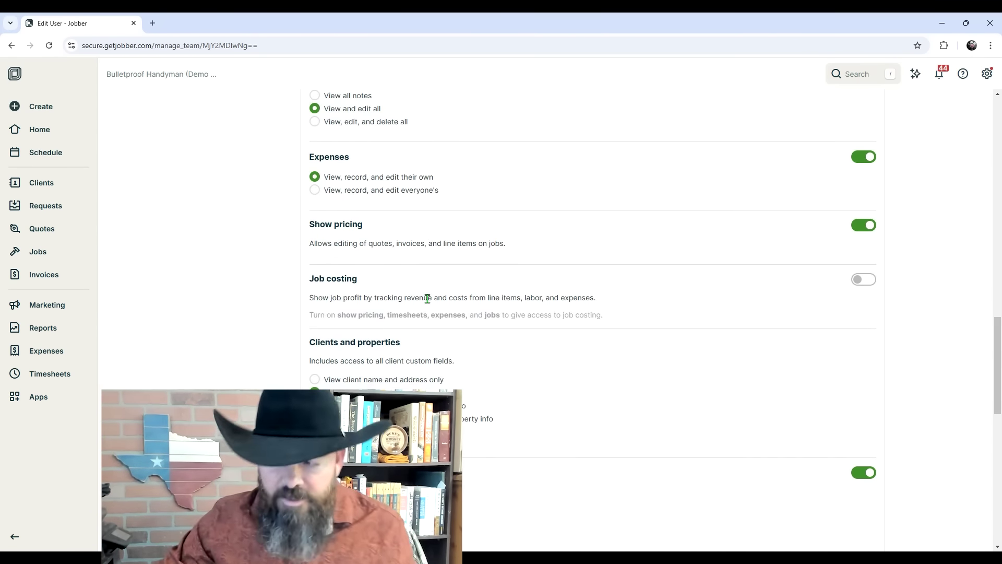
scroll(428, 301, down, 3)
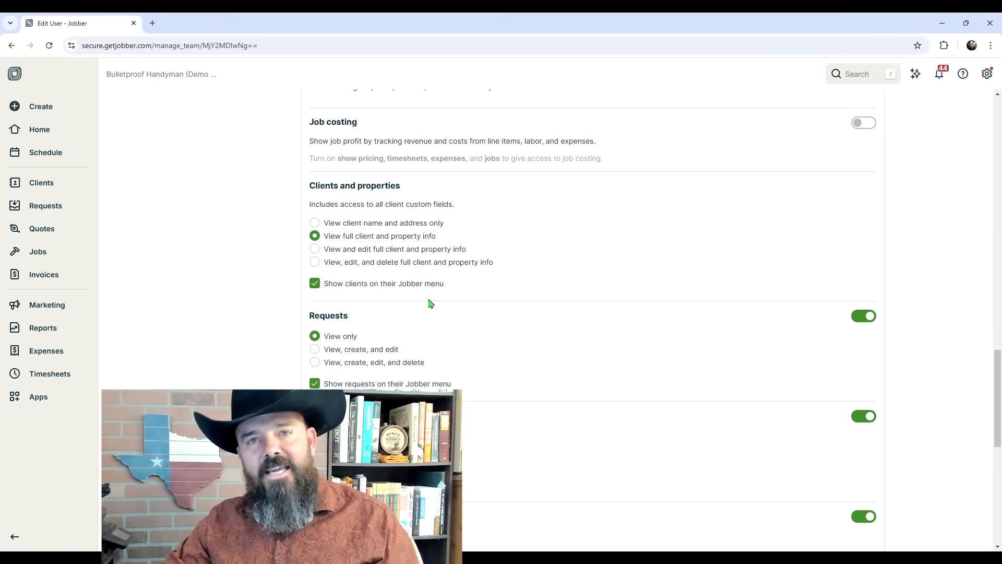
scroll(430, 303, down, 6)
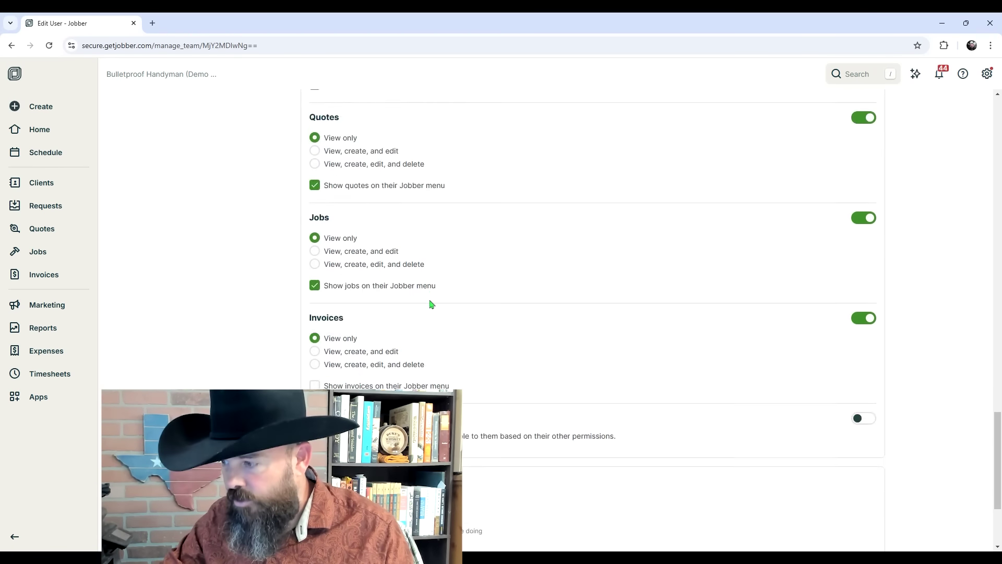
scroll(431, 303, down, 3)
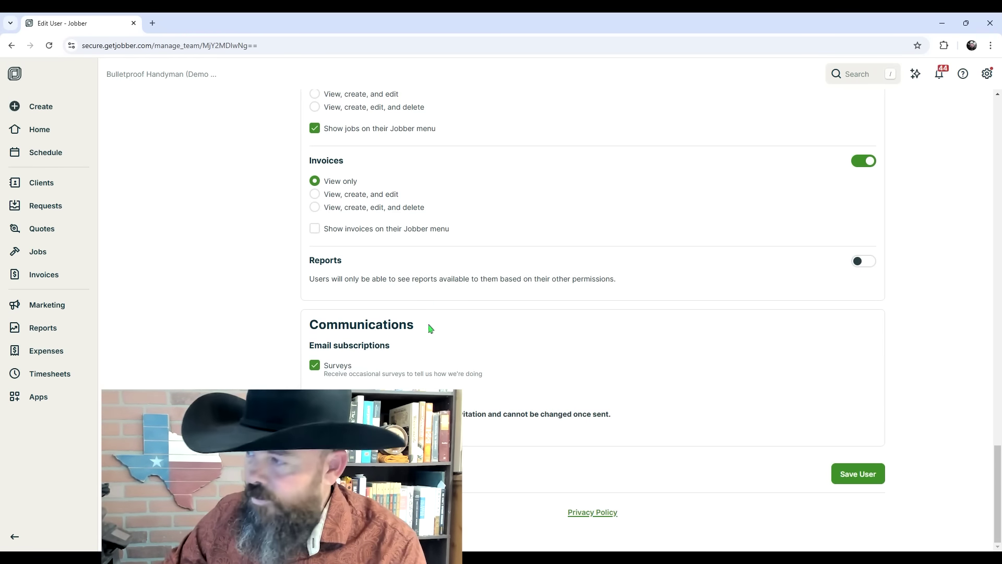
scroll(432, 329, up, 20)
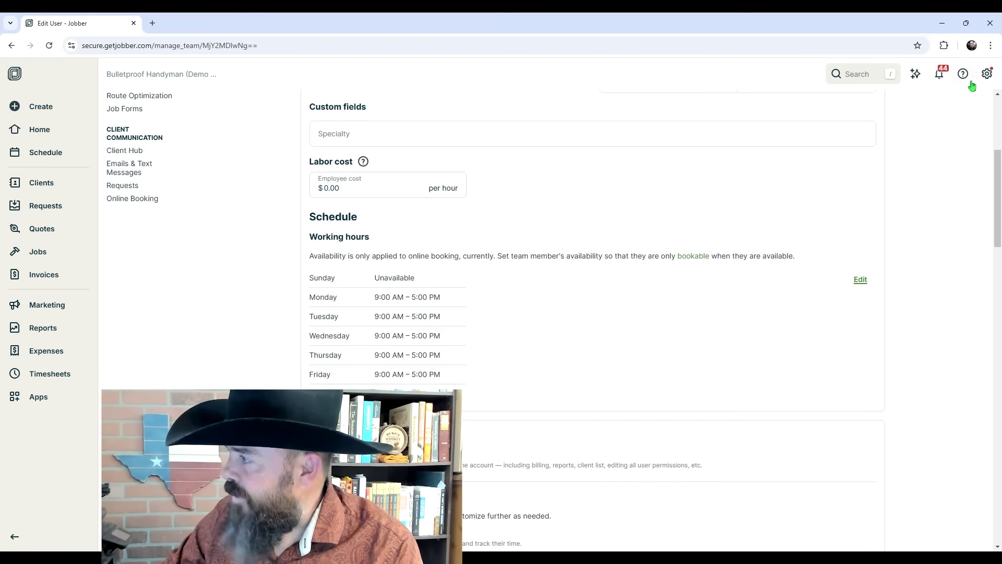
click(987, 73)
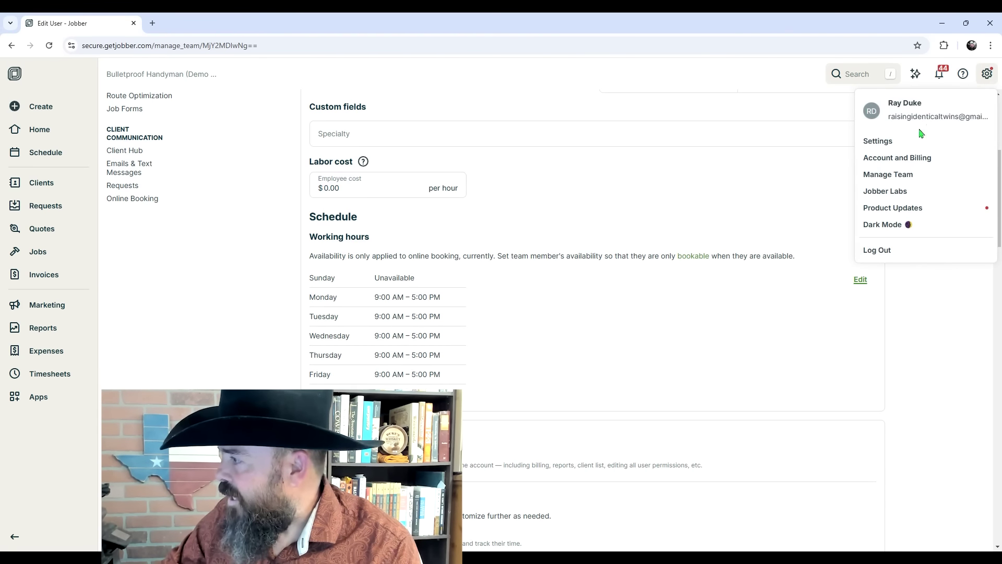
Step: Open Jobber Labs and scroll through beta features like Progress Invoicing and Advanced Quote Customization
click(879, 193)
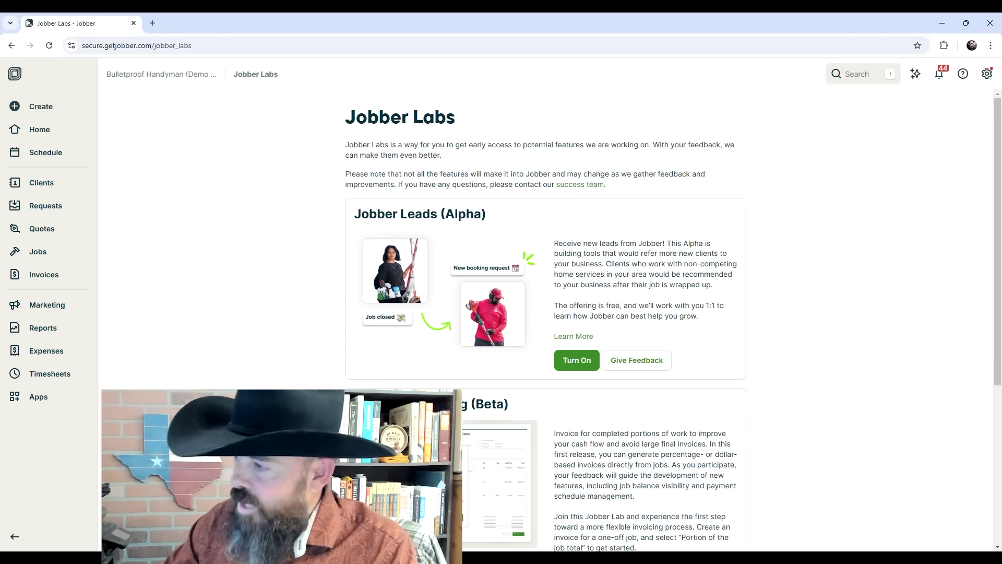
scroll(765, 309, down, 5)
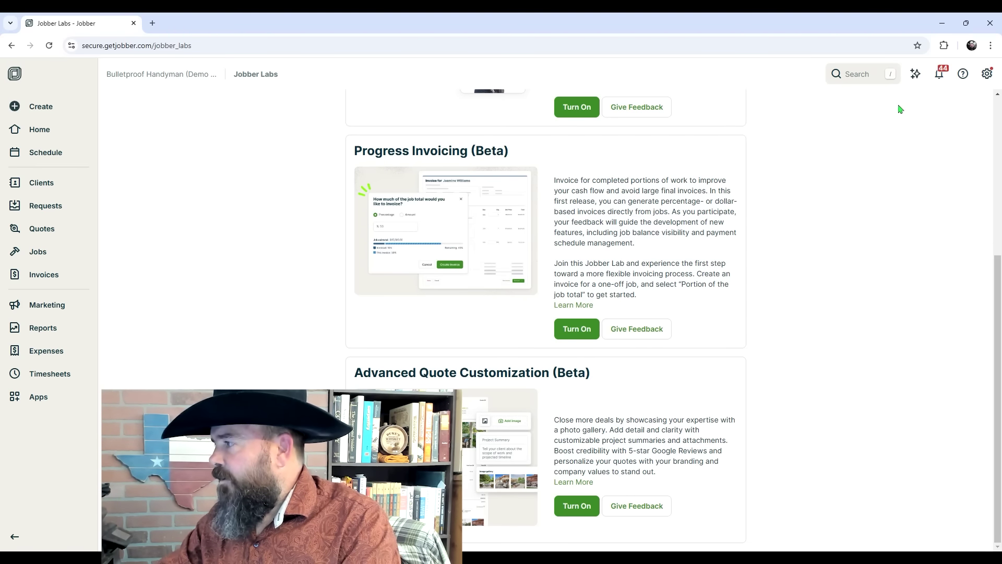
Step: Ask Copilot 'How many jobs did I do this year' and get its answer of 7 jobs
click(916, 75)
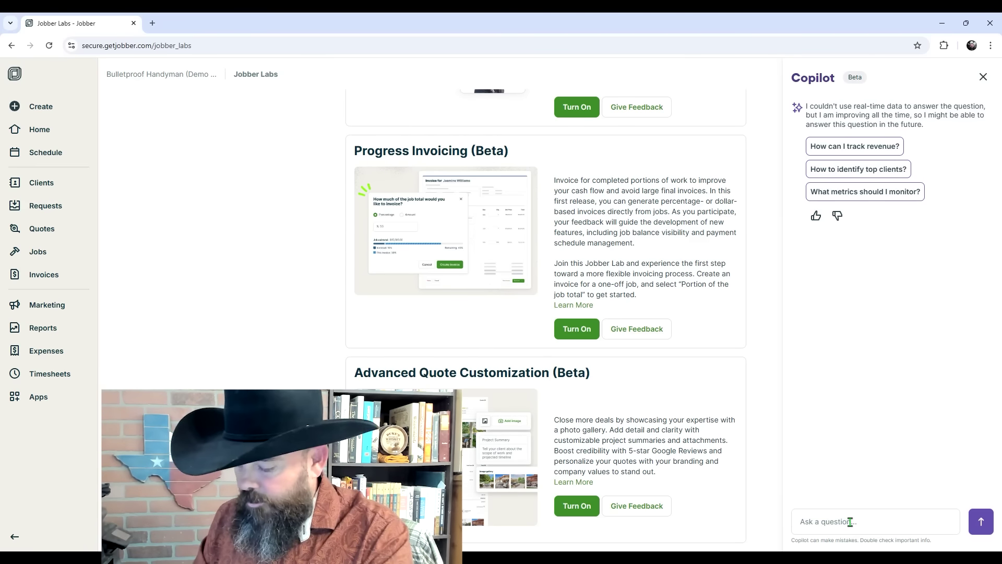
text(How many jobs did I do this year)
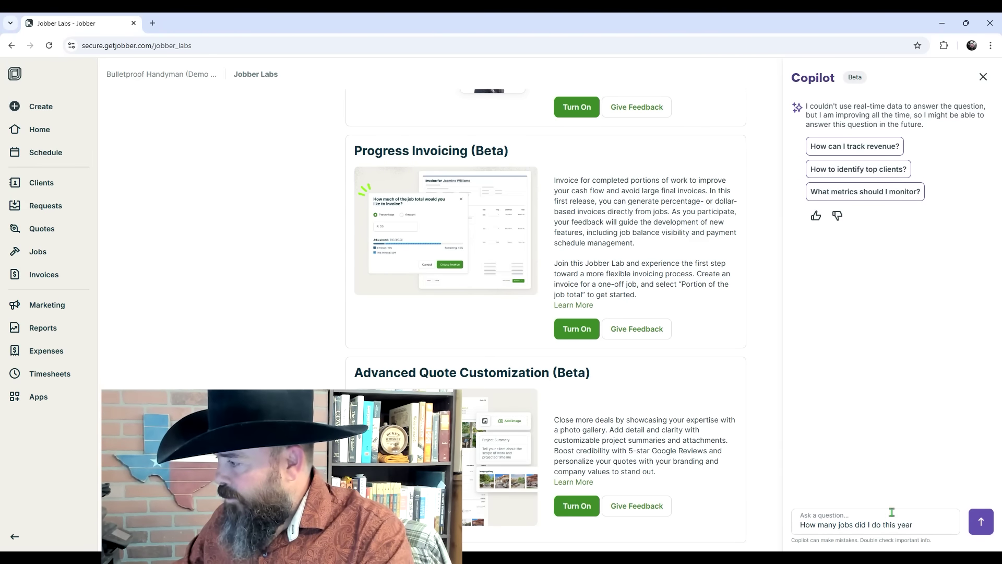
click(973, 520)
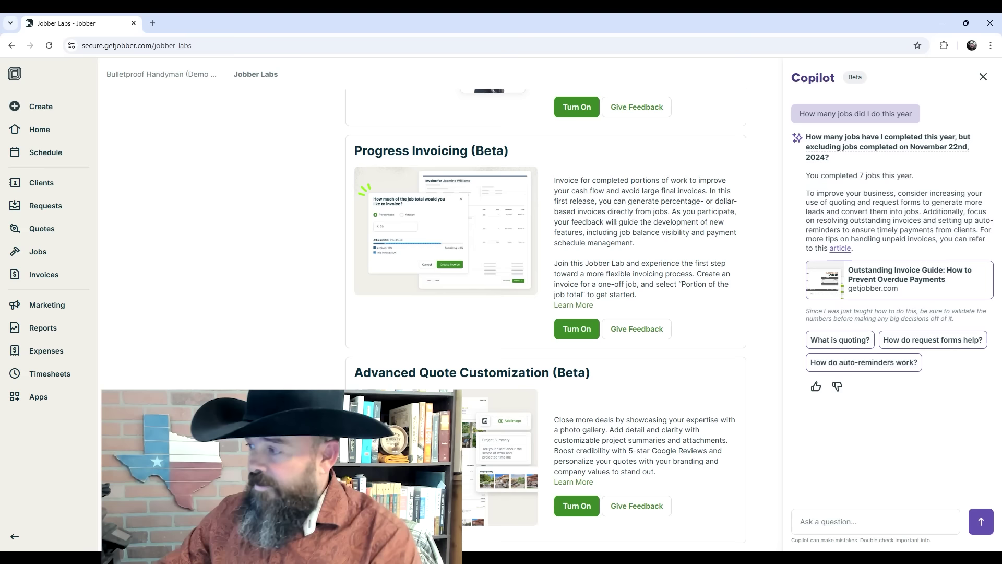
click(836, 521)
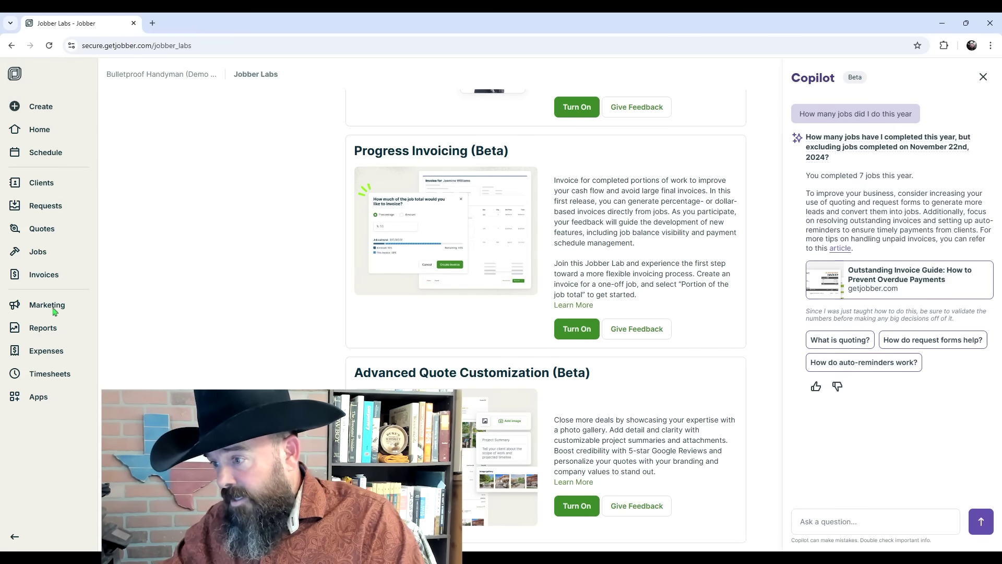
Step: Go from Reports to the Expenses list showing the 5 recorded expenses
click(48, 333)
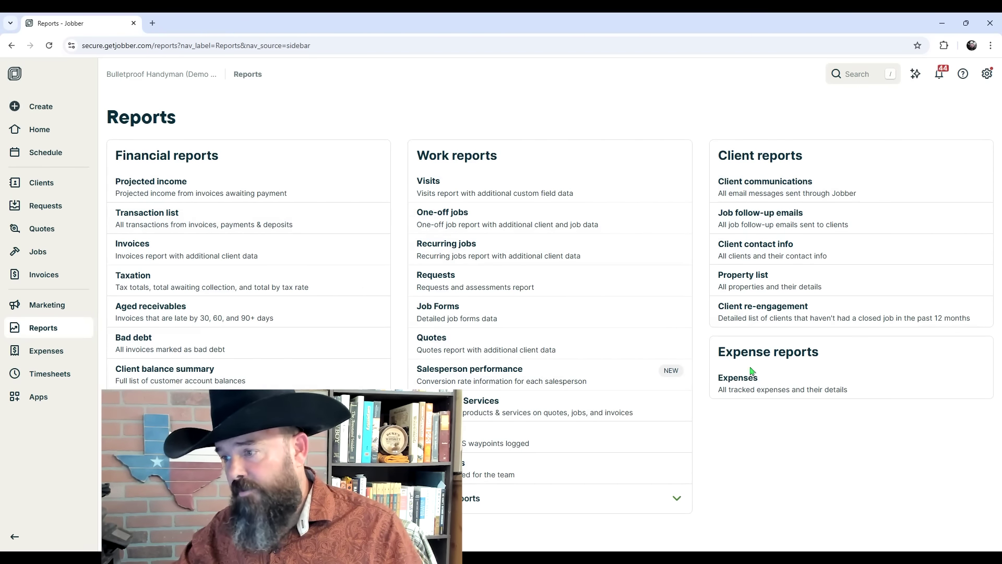
click(58, 358)
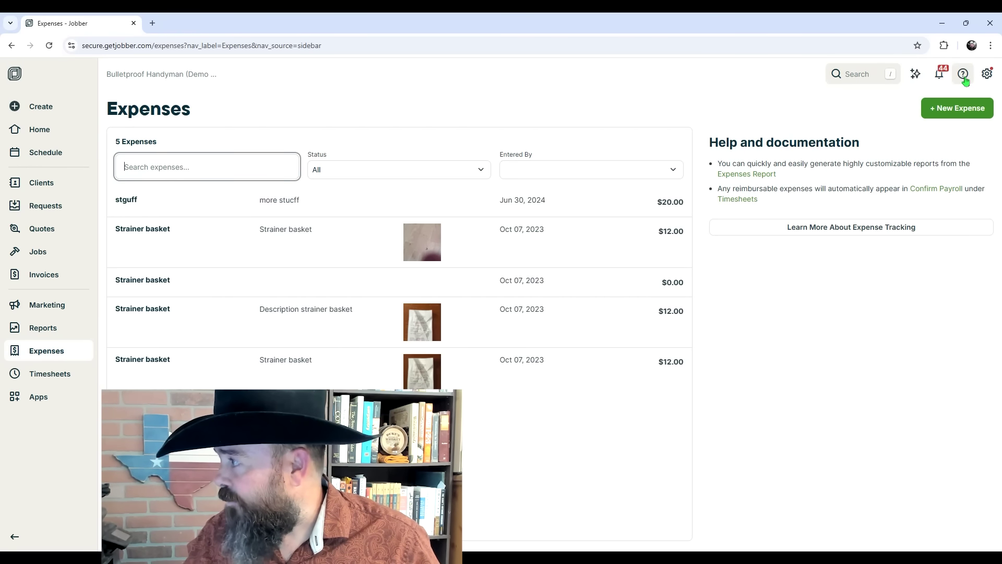
click(965, 76)
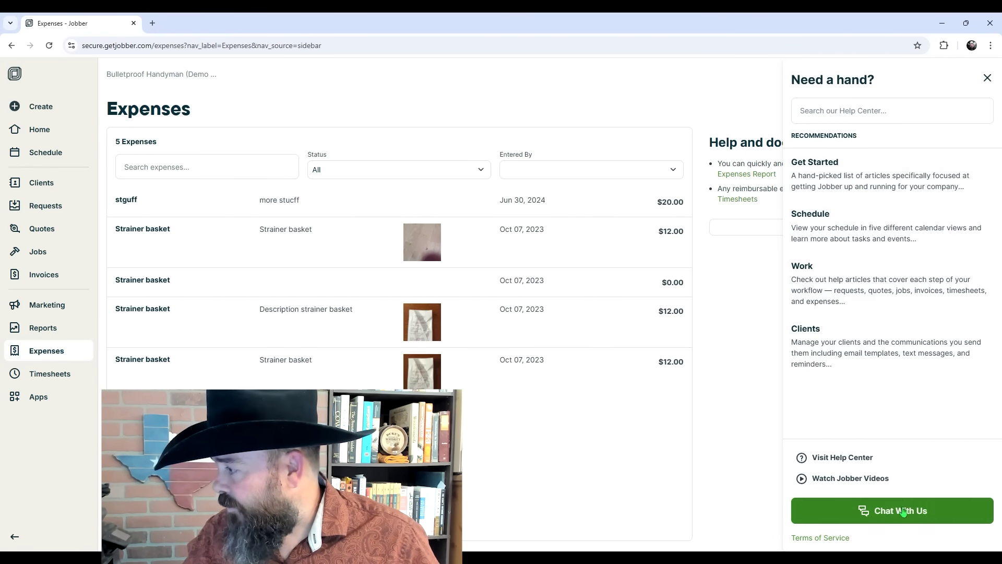
click(886, 517)
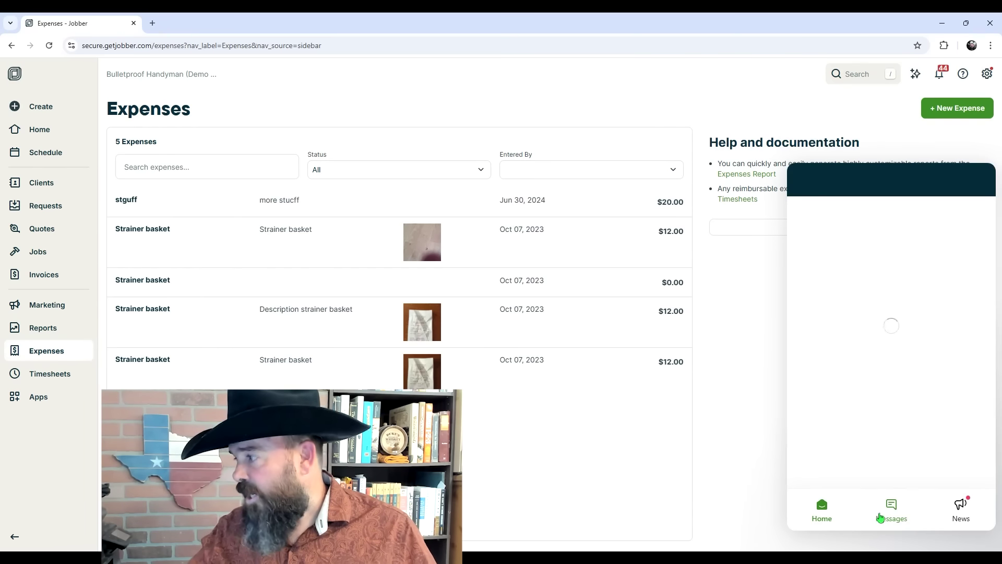
click(979, 190)
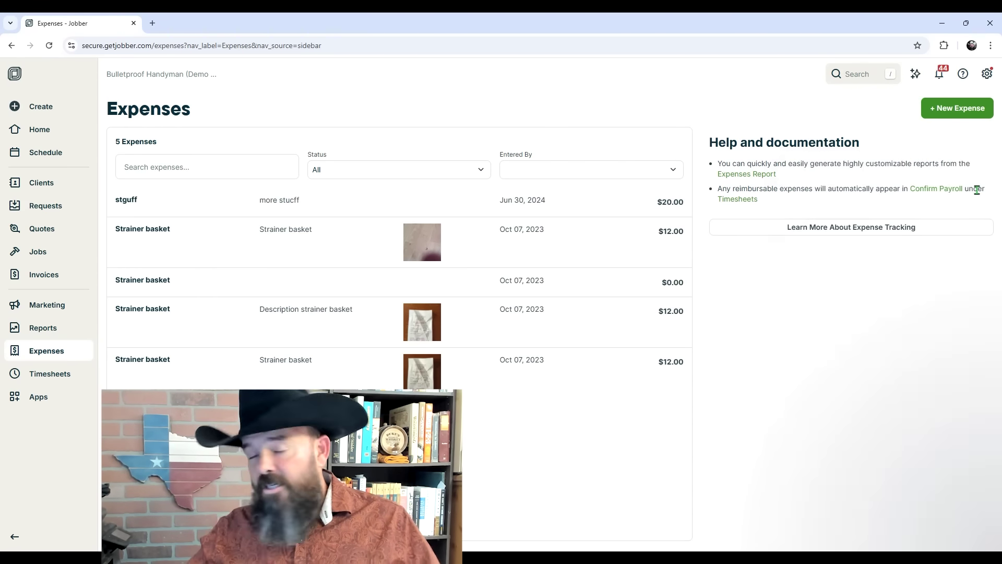